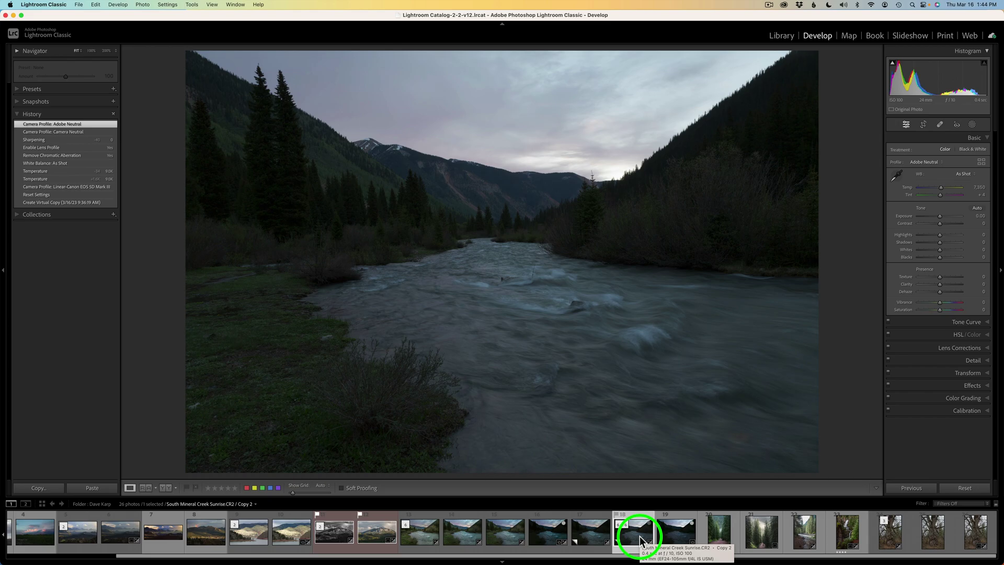
Select the edited creek sunrise copy and expand its Detail and Lens Corrections panels.
{"action": "left_click", "coordinate": [598, 533]}
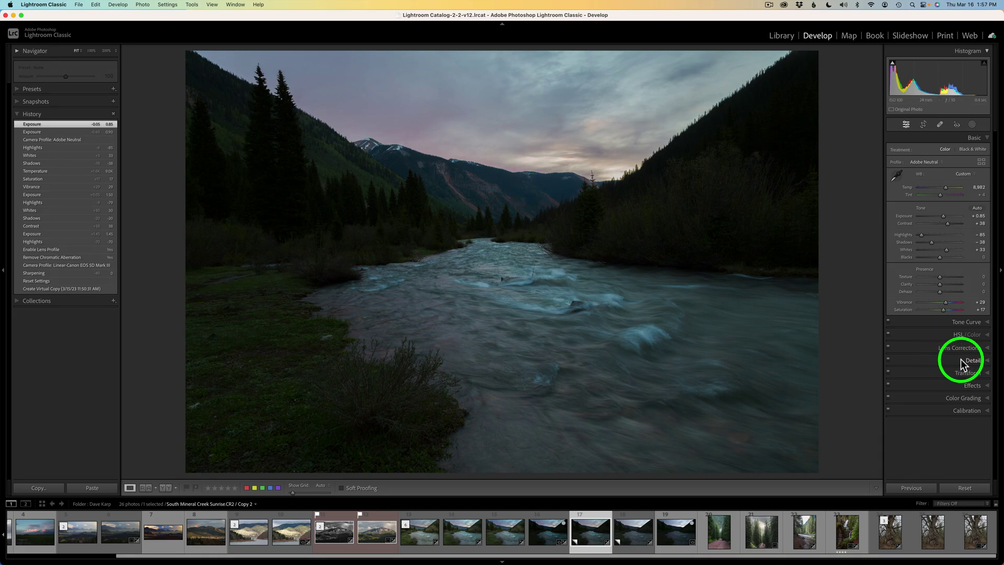
{"action": "left_click", "coordinate": [962, 361]}
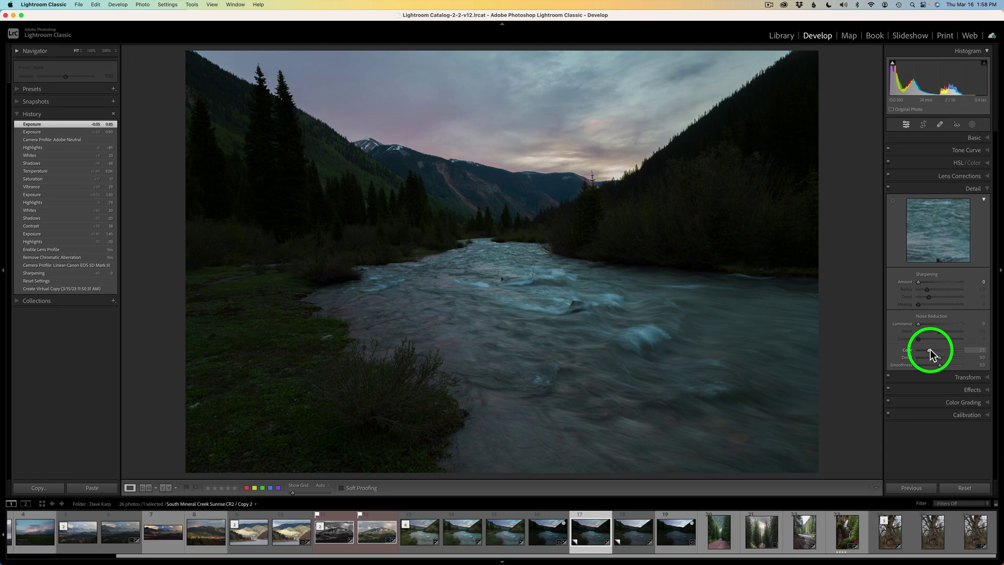
{"action": "left_click", "coordinate": [956, 178]}
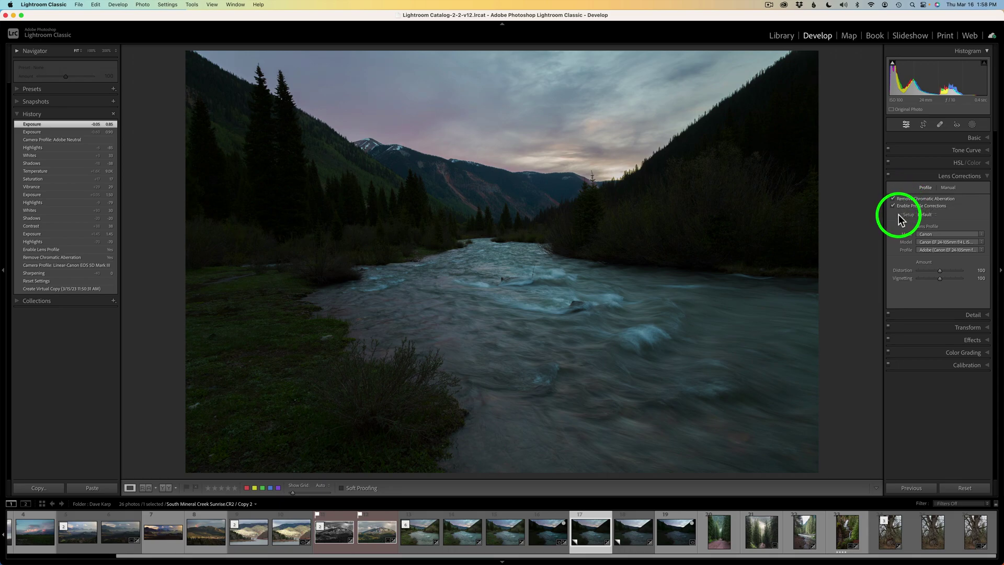
Use Edit In to open the creek sunrise photo in Photoshop as a smart object.
{"action": "right_click", "coordinate": [562, 221]}
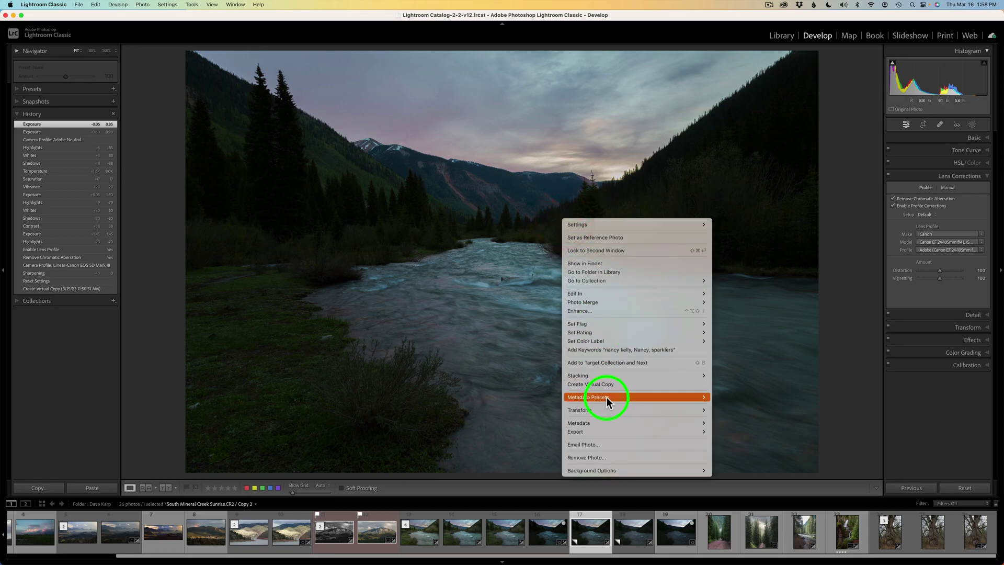
{"action": "mouse_move", "coordinate": [603, 296]}
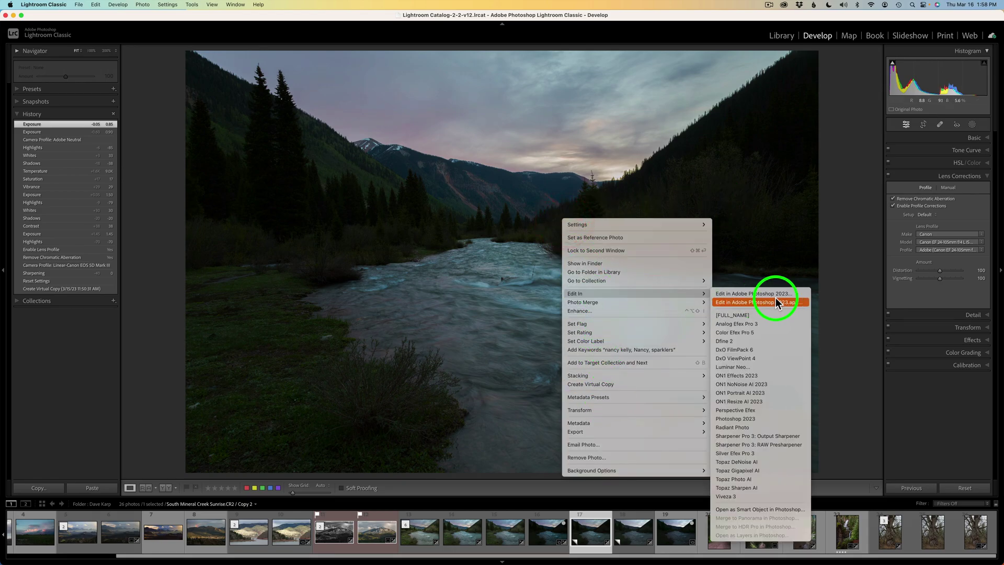
{"action": "left_click", "coordinate": [745, 509]}
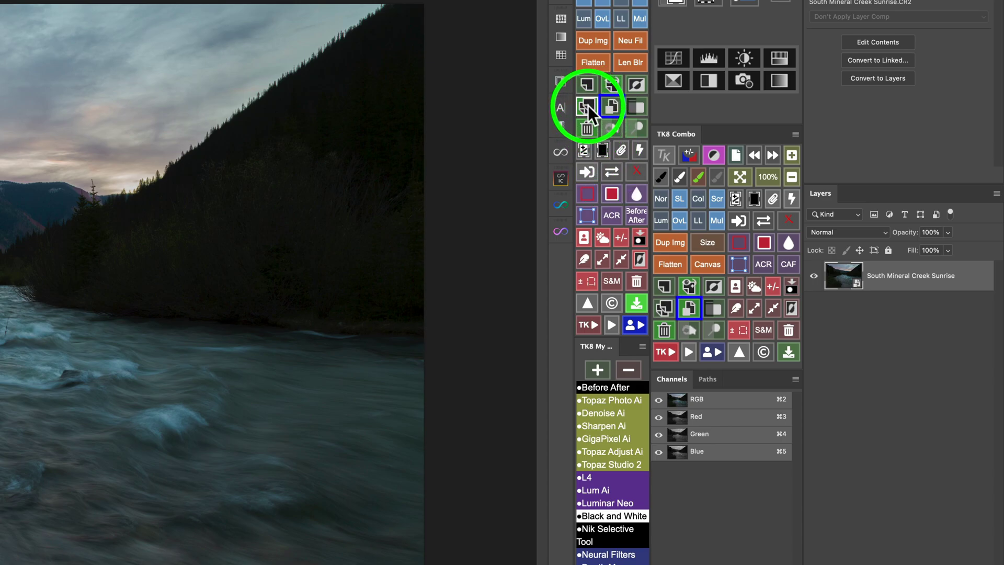
Duplicate the creek sunrise smart object with TK8 and open the copy in Camera Raw.
{"action": "left_click", "coordinate": [665, 306]}
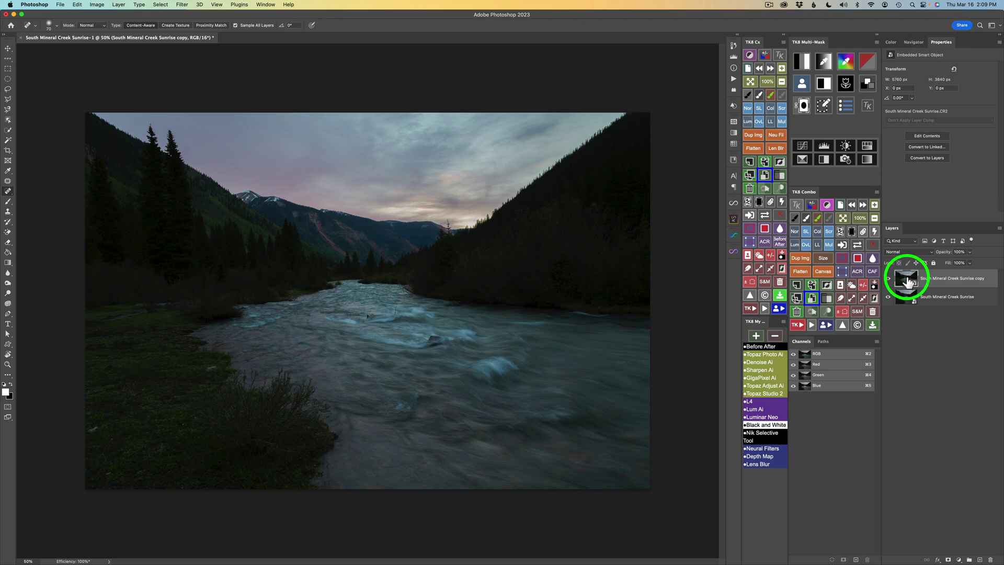
{"action": "double_click", "coordinate": [907, 283]}
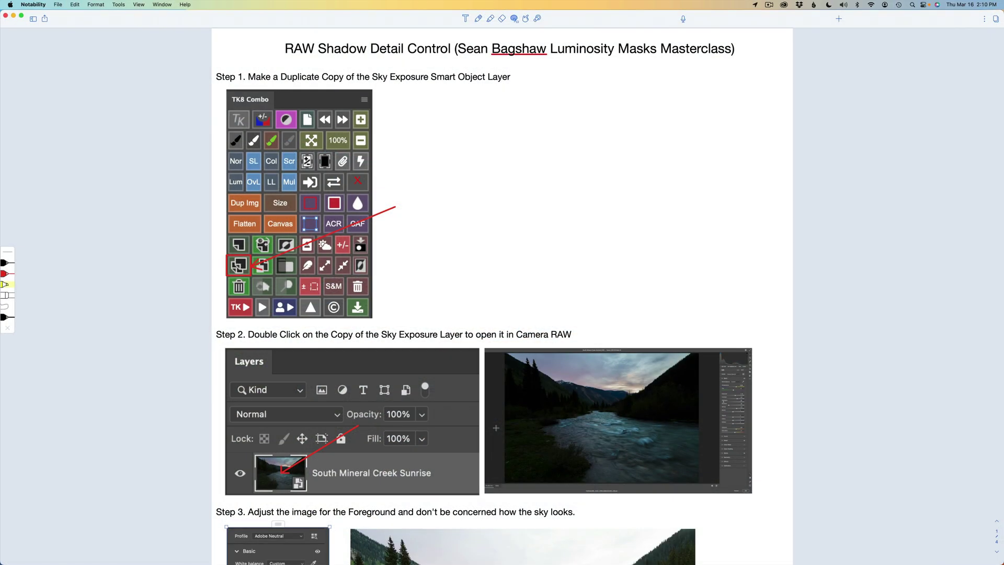
Scroll the luminosity masks notes down to show Steps 3 through 5.
{"action": "scroll", "coordinate": [502, 293], "scroll_direction": "down", "scroll_amount": 5}
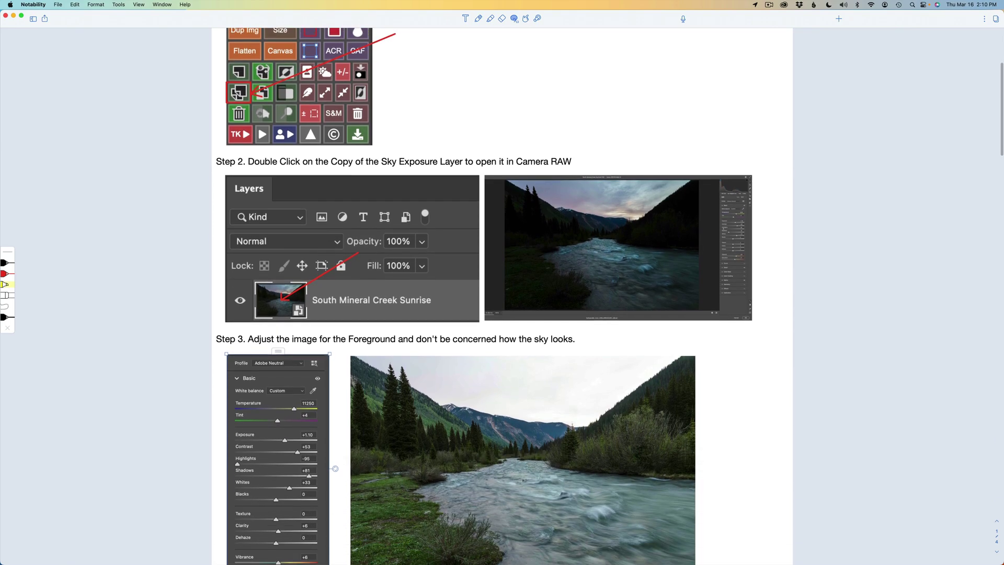
{"action": "scroll", "coordinate": [502, 293], "scroll_direction": "down", "scroll_amount": 3}
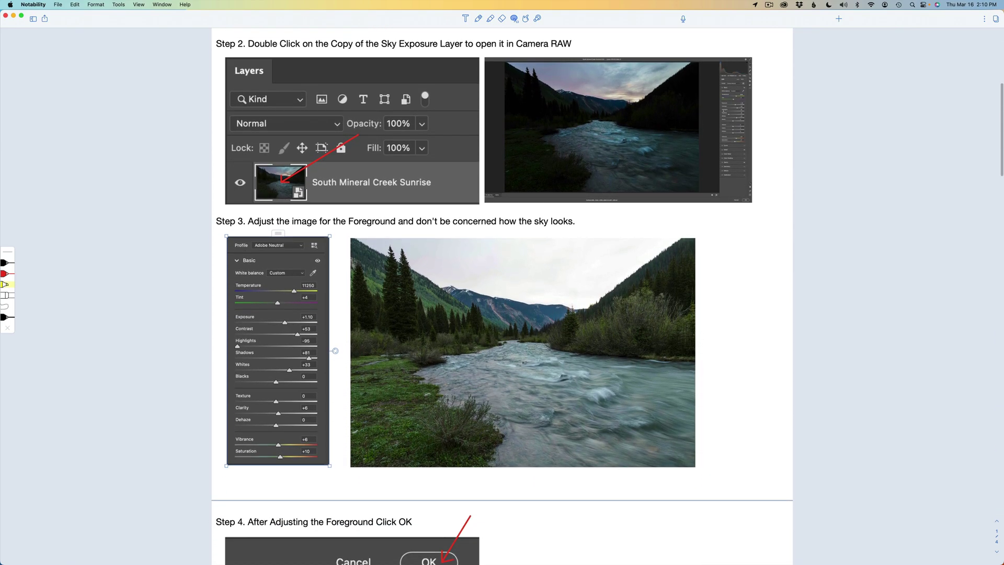
{"action": "scroll", "coordinate": [496, 428], "scroll_direction": "down", "scroll_amount": 1}
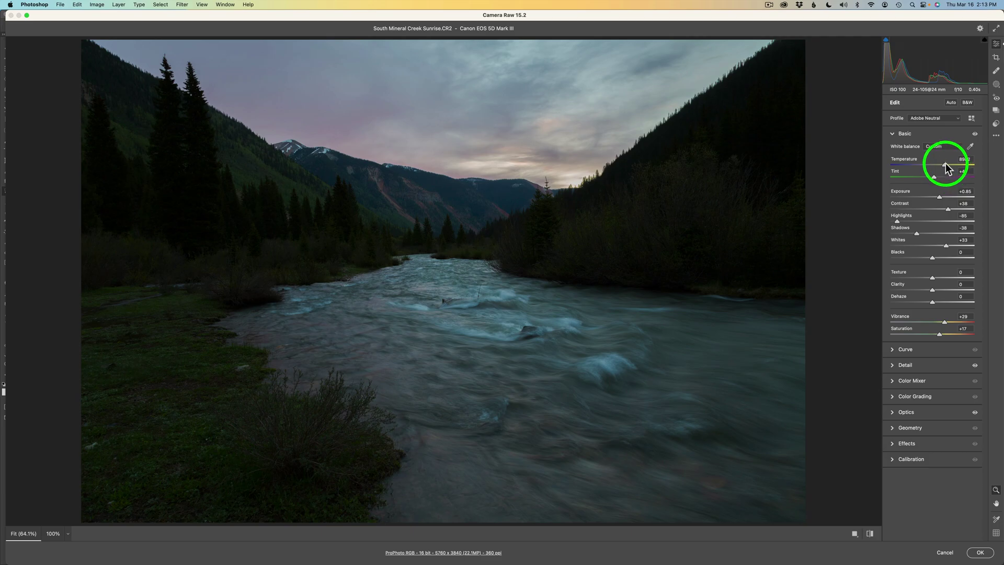
Set Temperature 11000, Exposure +1.10 and Contrast +53, and lower Highlights slightly.
{"action": "left_click_drag", "start_coordinate": [945, 166], "coordinate": [951, 166]}
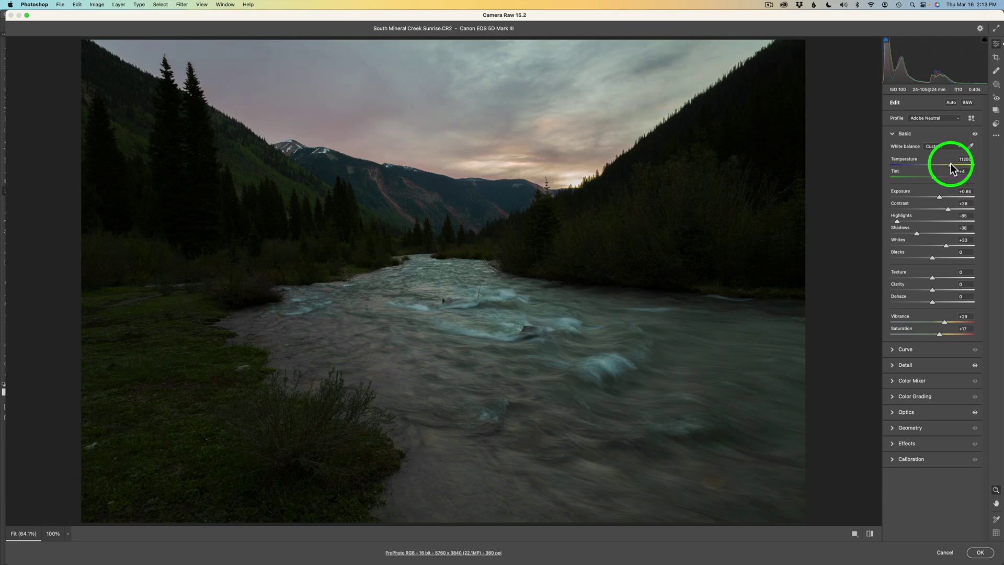
{"action": "left_click_drag", "start_coordinate": [952, 166], "coordinate": [950, 166]}
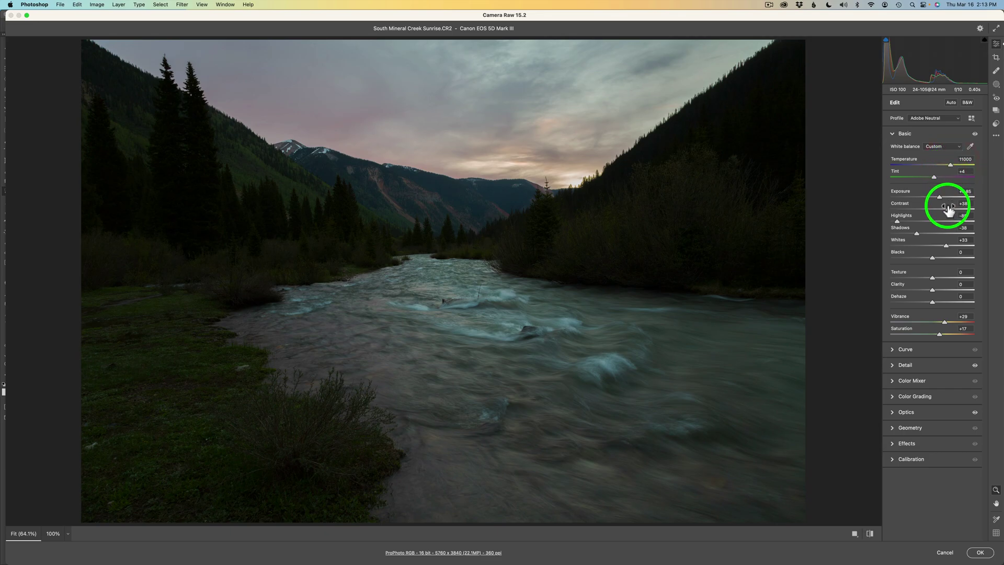
{"action": "left_click_drag", "start_coordinate": [940, 196], "coordinate": [941, 197]}
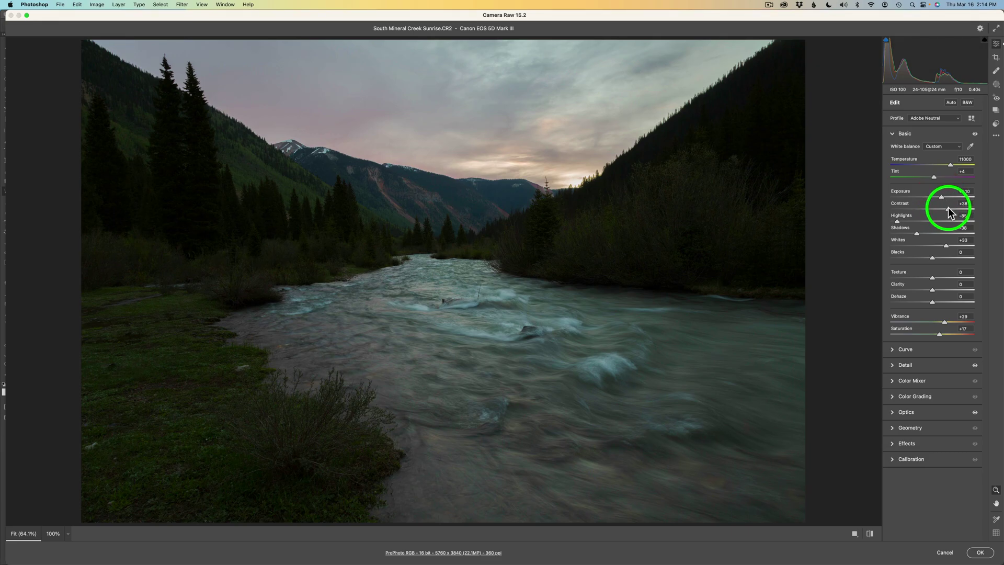
{"action": "left_click_drag", "start_coordinate": [950, 208], "coordinate": [954, 209]}
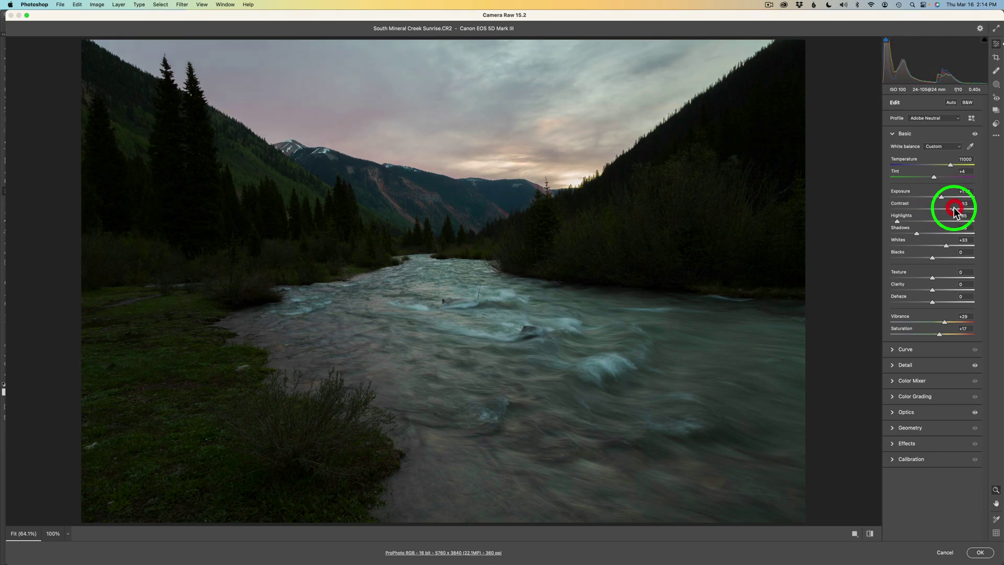
{"action": "left_click_drag", "start_coordinate": [896, 222], "coordinate": [893, 222]}
Lift Shadows to +80, add a little Clarity, set Vibrance +6 and Saturation +10, and apply.
{"action": "left_click_drag", "start_coordinate": [916, 233], "coordinate": [966, 235]}
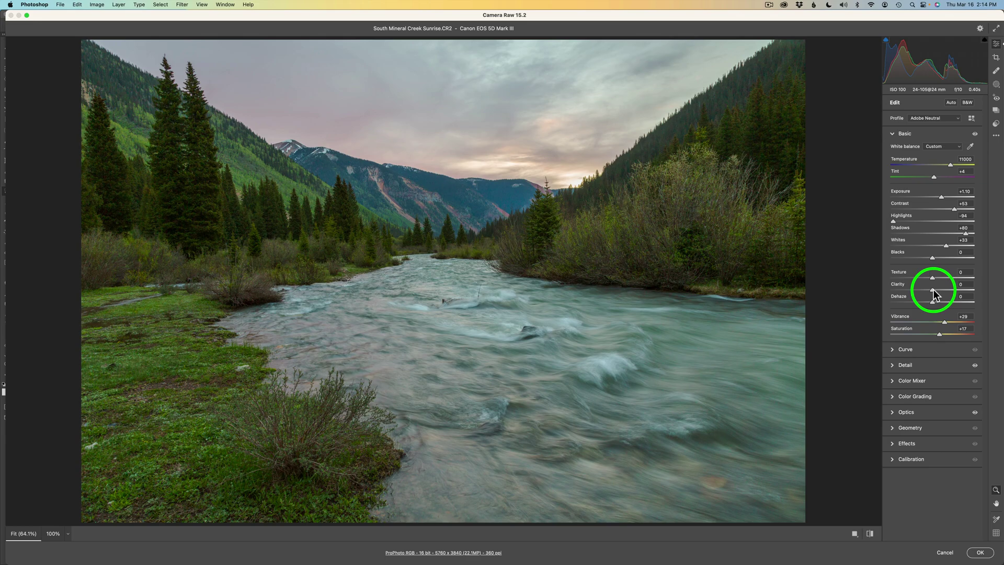
{"action": "left_click_drag", "start_coordinate": [934, 290], "coordinate": [937, 290]}
{"action": "left_click", "coordinate": [945, 318]}
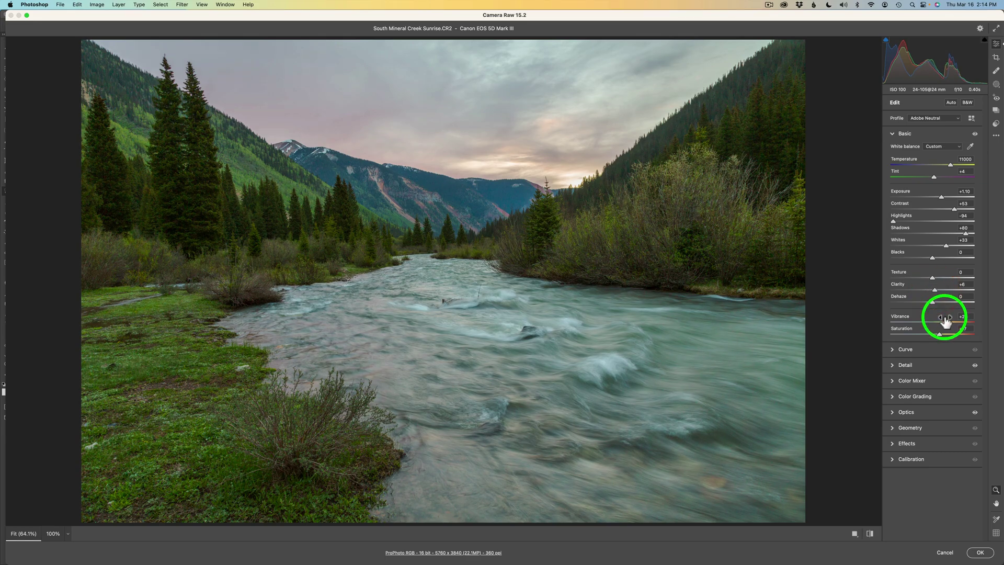
{"action": "mouse_move", "coordinate": [946, 320]}
{"action": "left_mouse_down"}
{"action": "mouse_move", "coordinate": [934, 322]}
{"action": "mouse_move", "coordinate": [936, 335]}
{"action": "left_mouse_up"}
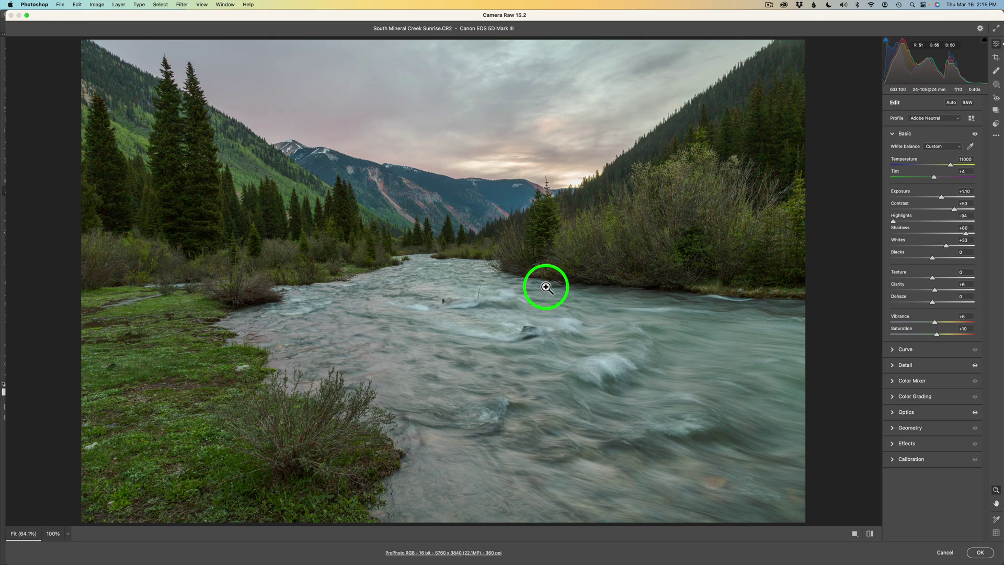
{"action": "left_click", "coordinate": [982, 553]}
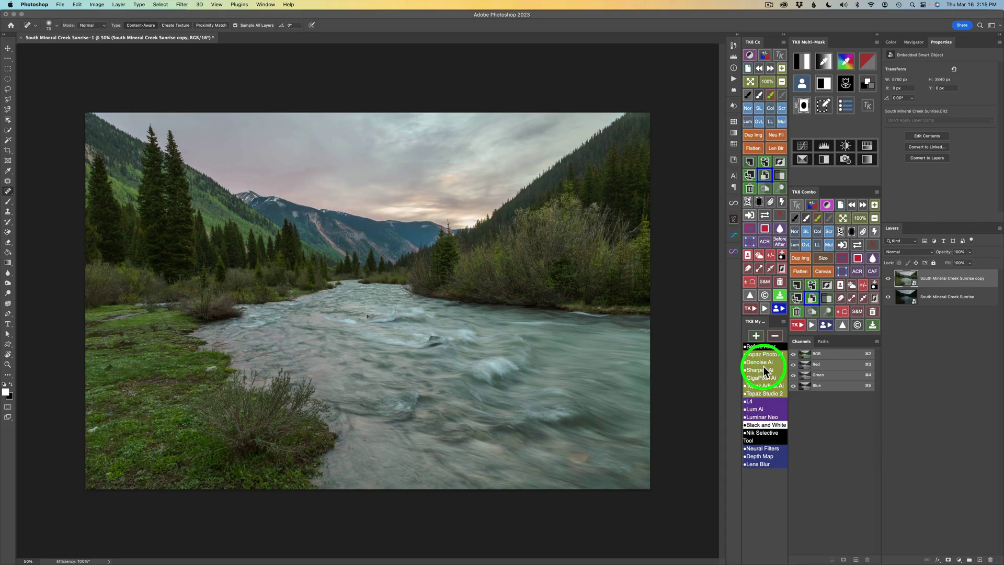
Hide the brightened copy layer so the darker original creek layer shows.
{"action": "left_click", "coordinate": [889, 281]}
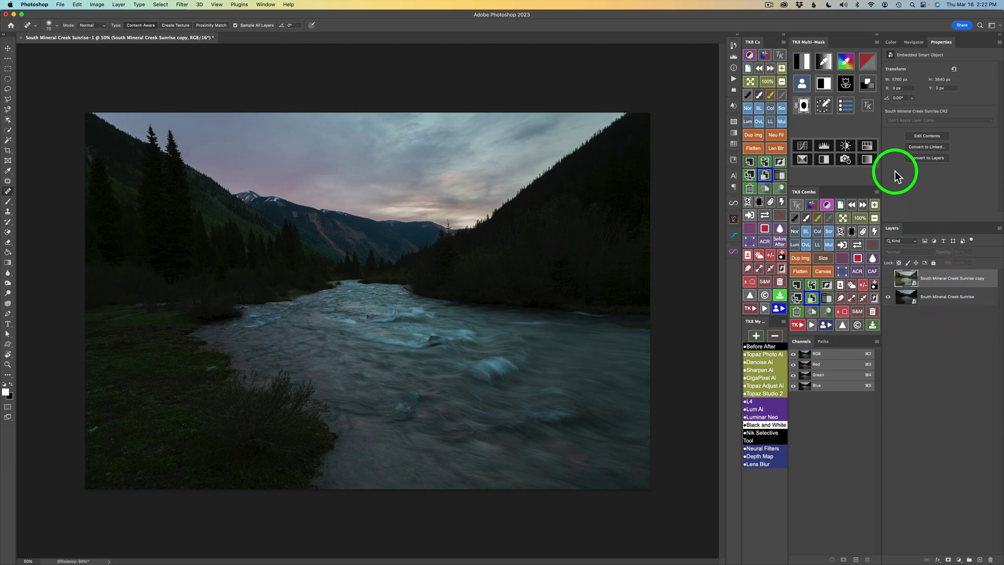
Build a TK8 darks mask, stepping through Darks 1–3 and R, G, B channels before returning to RGB.
{"action": "left_click", "coordinate": [804, 61]}
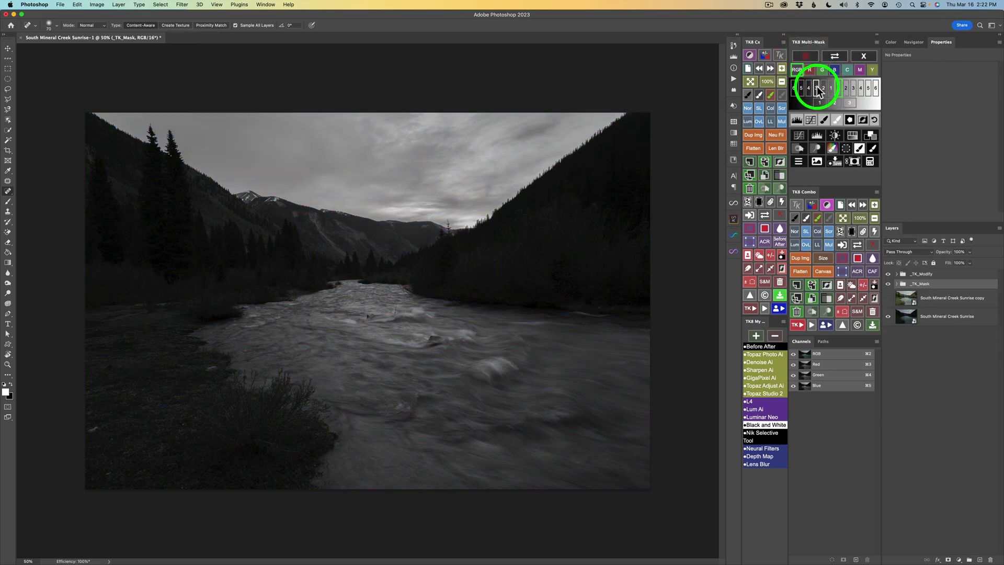
{"action": "left_click", "coordinate": [832, 88]}
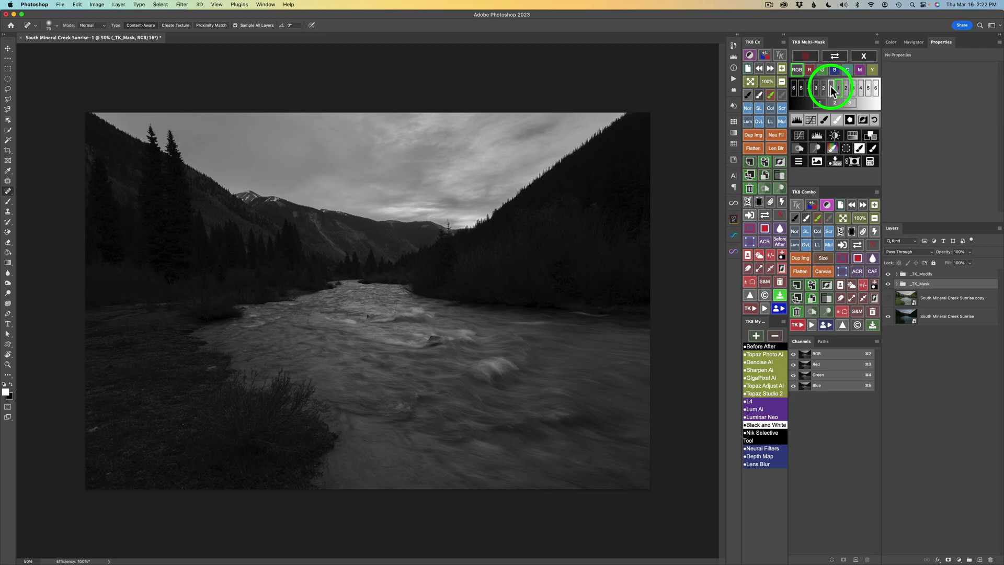
{"action": "left_click", "coordinate": [832, 87]}
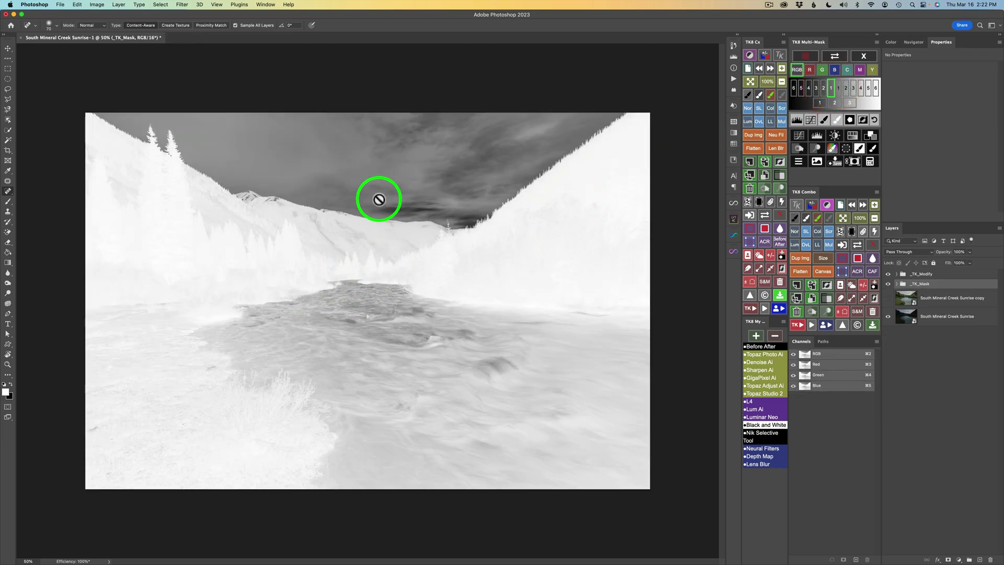
{"action": "left_click", "coordinate": [824, 88]}
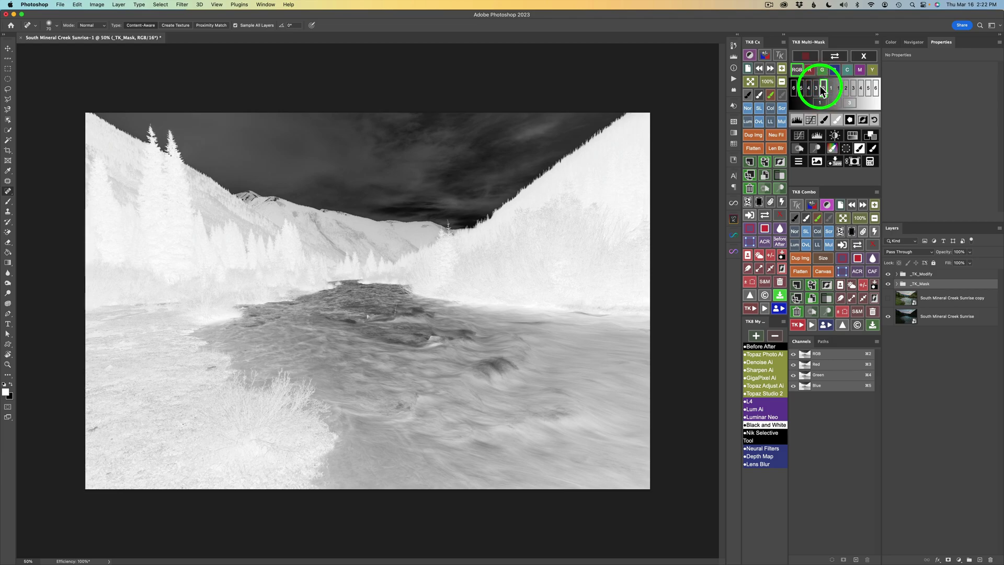
{"action": "left_click", "coordinate": [816, 88]}
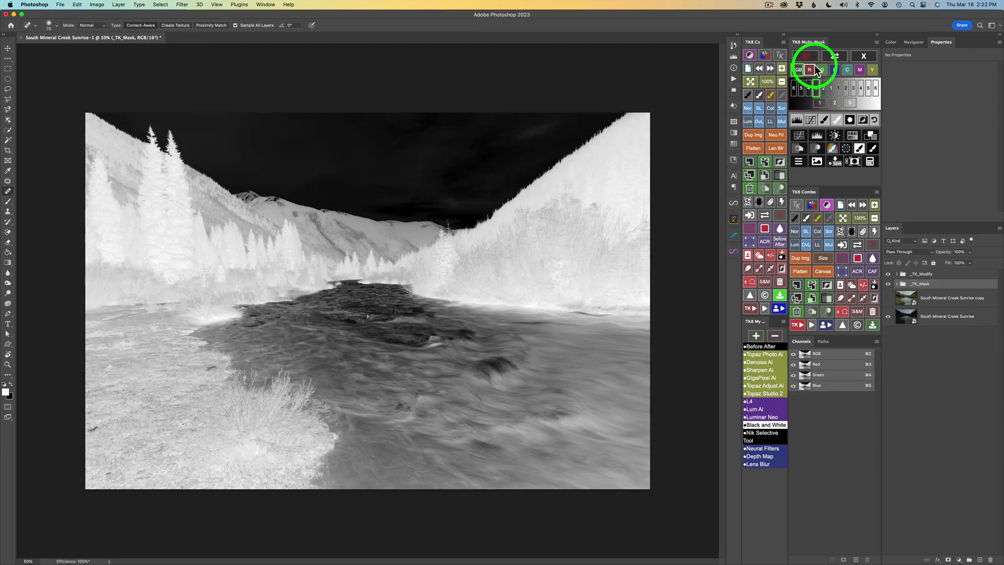
{"action": "left_click", "coordinate": [822, 70]}
{"action": "left_click", "coordinate": [832, 71]}
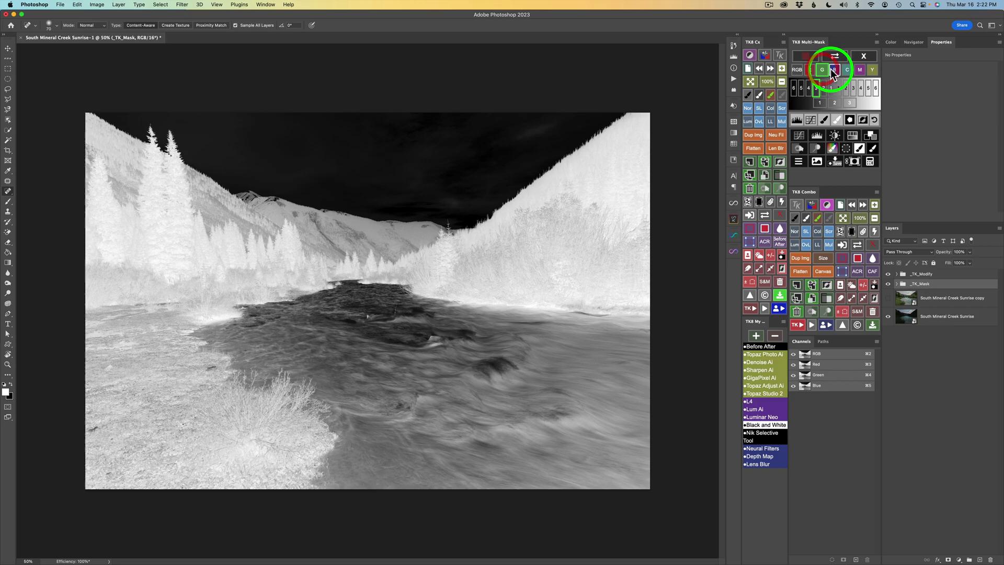
{"action": "left_click", "coordinate": [797, 70]}
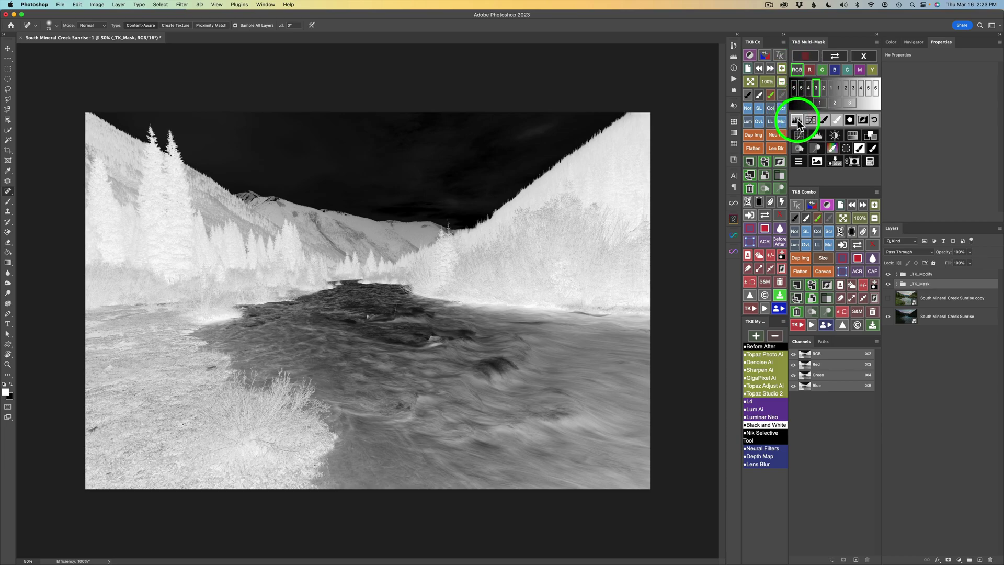
Add a mask-limited Levels adjustment at 33, 1.47, 137 so the land turns nearly white.
{"action": "left_click", "coordinate": [798, 122]}
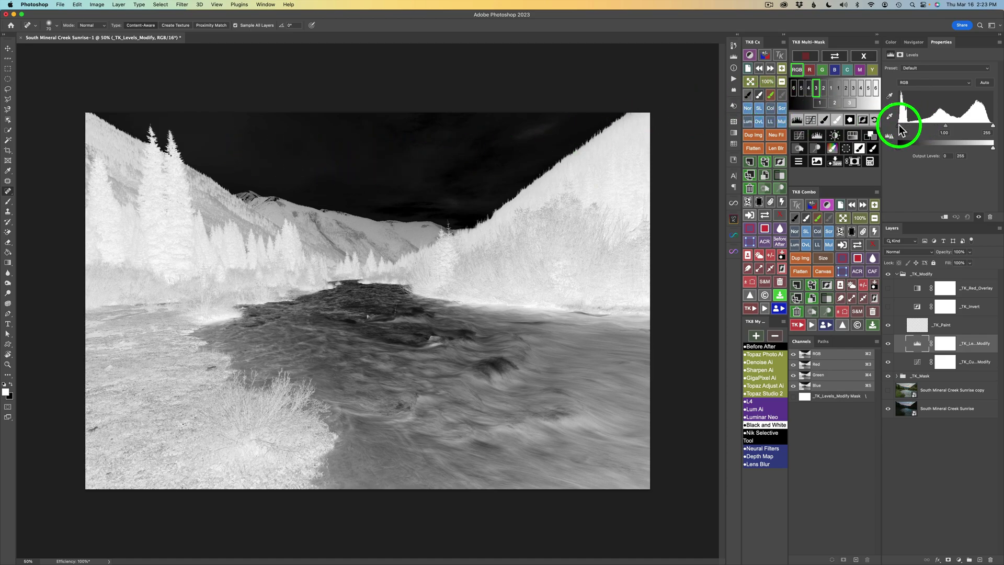
{"action": "left_click_drag", "start_coordinate": [899, 125], "coordinate": [911, 125]}
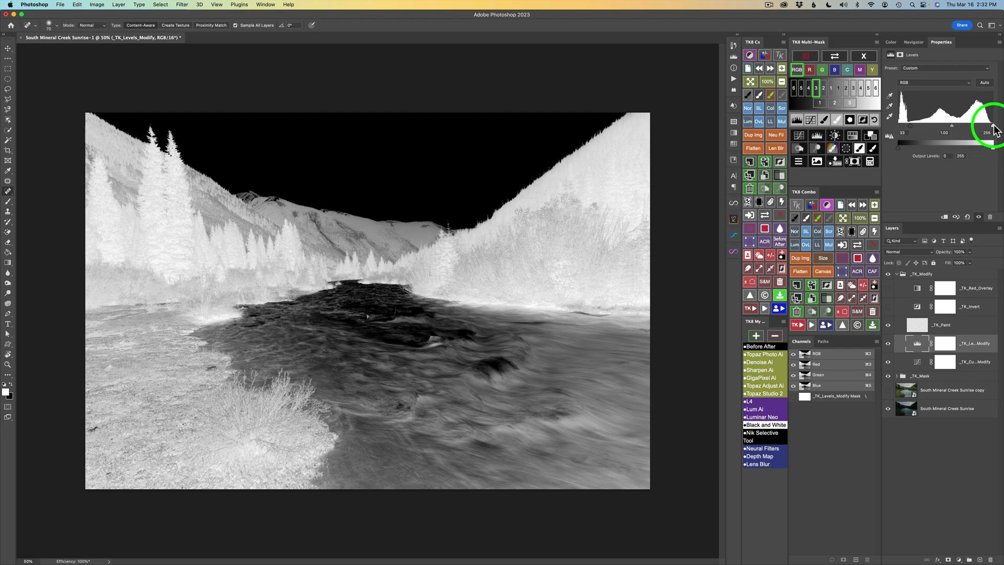
{"action": "left_click_drag", "start_coordinate": [992, 126], "coordinate": [950, 127]}
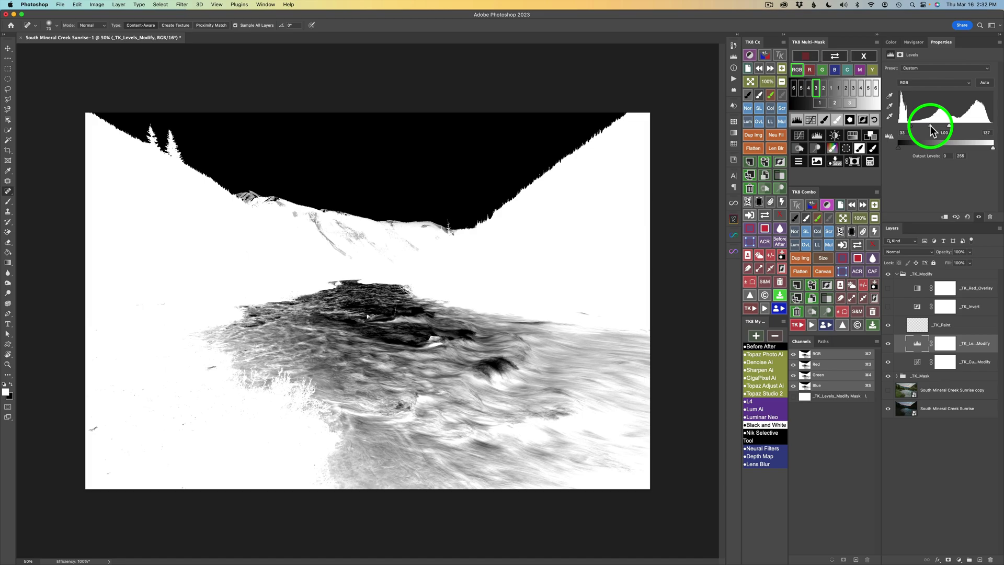
{"action": "left_click_drag", "start_coordinate": [930, 125], "coordinate": [928, 125]}
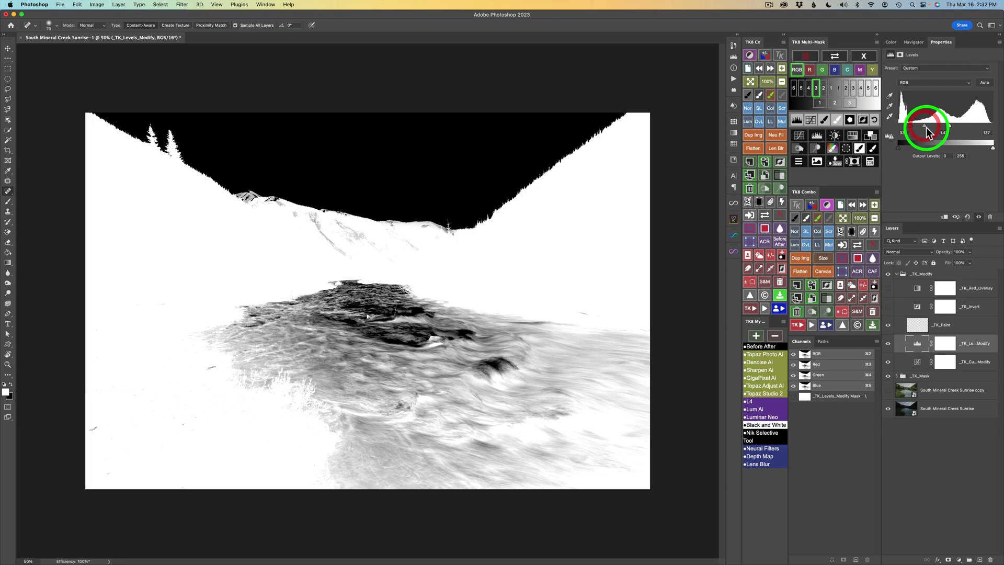
{"action": "left_click_drag", "start_coordinate": [927, 127], "coordinate": [925, 126]}
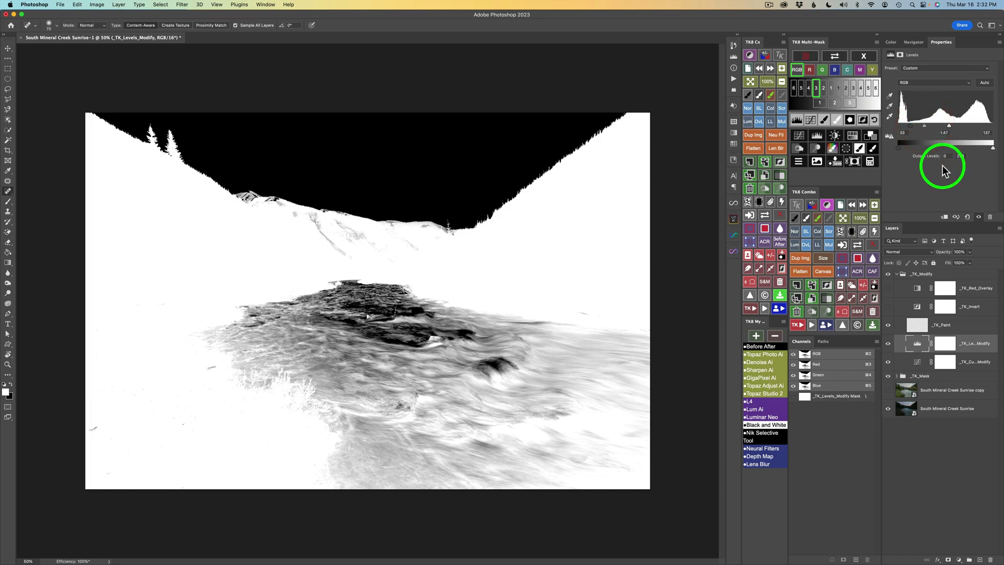
Delete the _TK_Modify group and make the brighter copy layer visible above the original.
{"action": "left_click", "coordinate": [856, 166]}
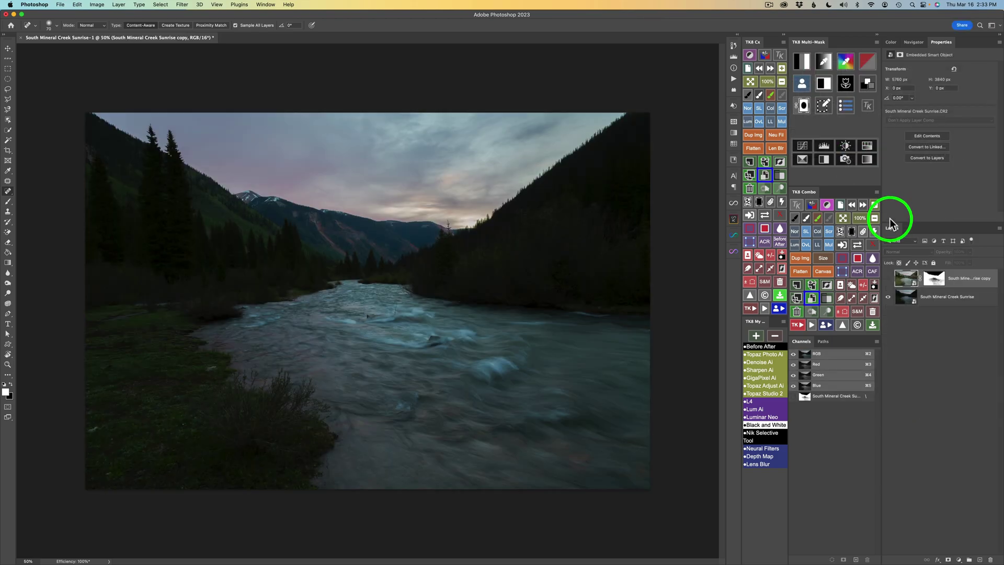
{"action": "left_click", "coordinate": [904, 283]}
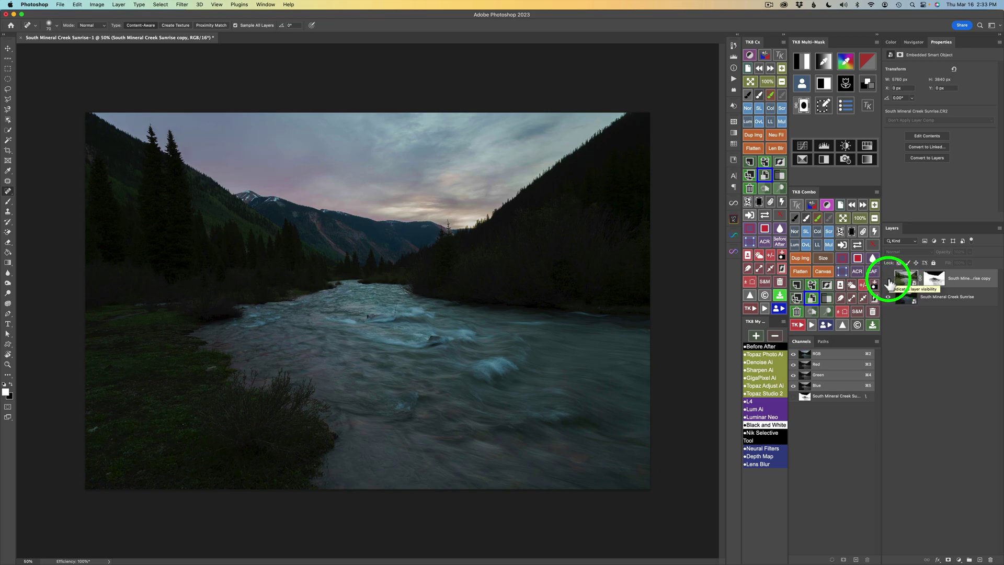
{"action": "left_click", "coordinate": [888, 279]}
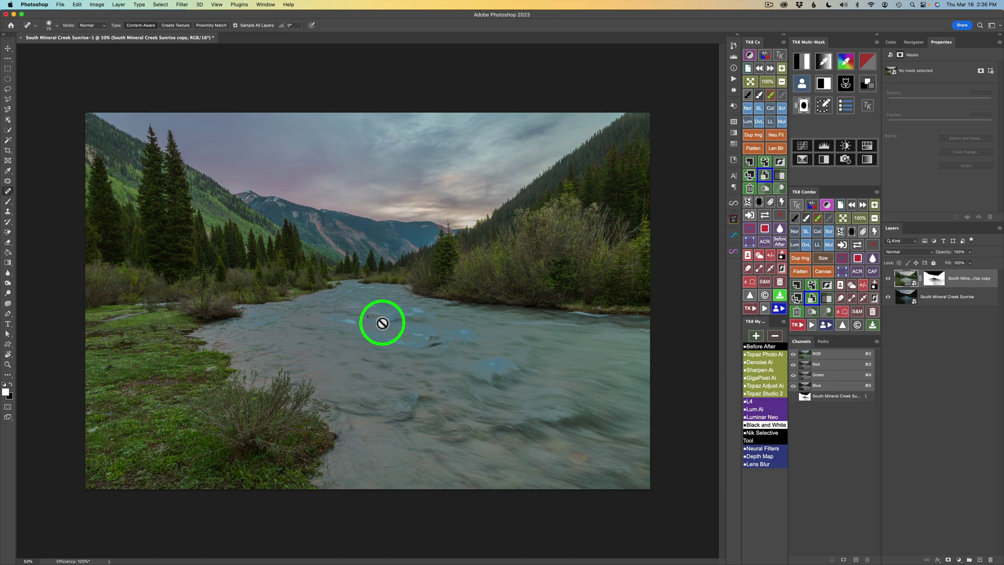
Paint the copy's layer mask with a low-flow white brush to reveal more of the river.
{"action": "left_click", "coordinate": [935, 281]}
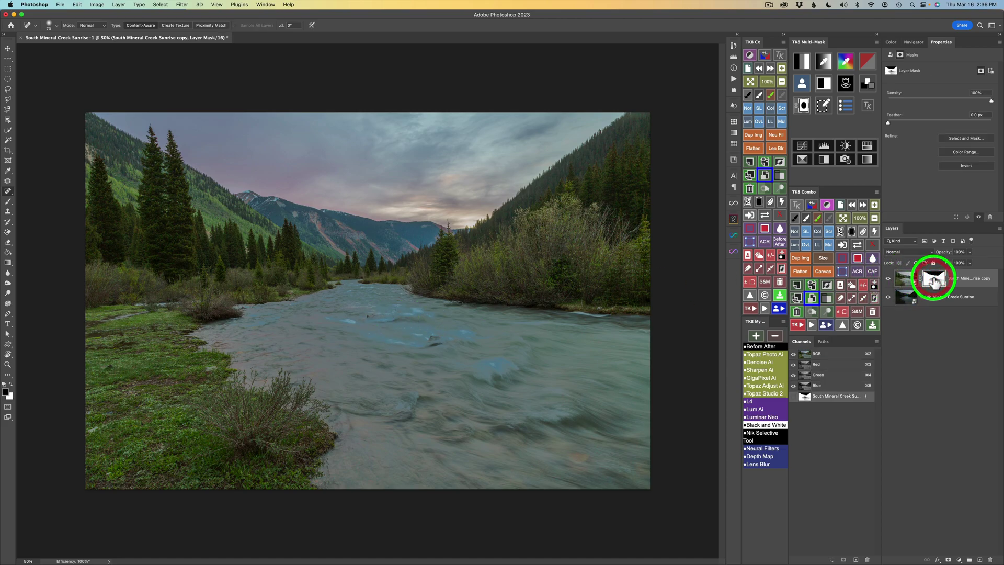
{"action": "left_click", "coordinate": [806, 219]}
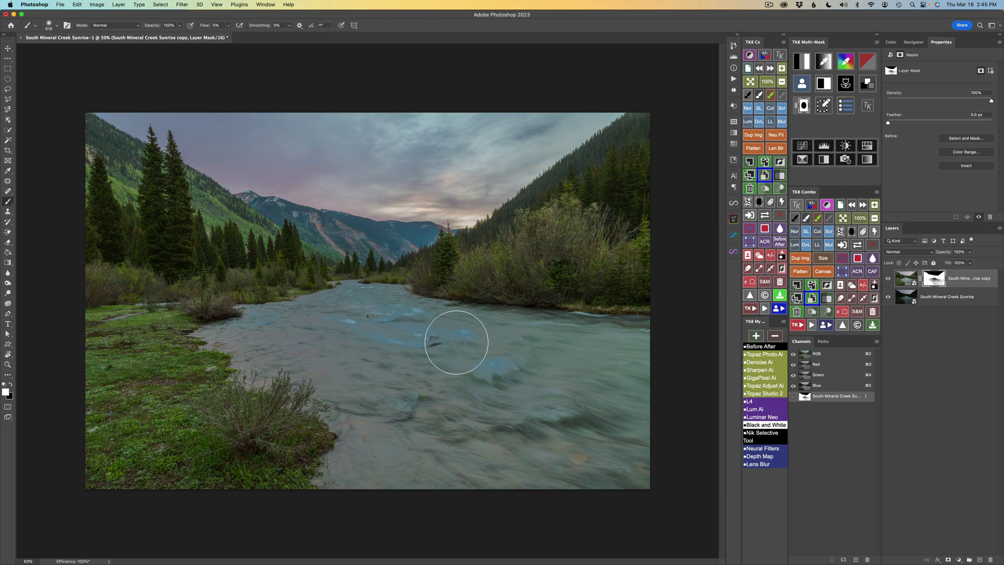
{"action": "left_click", "coordinate": [933, 280]}
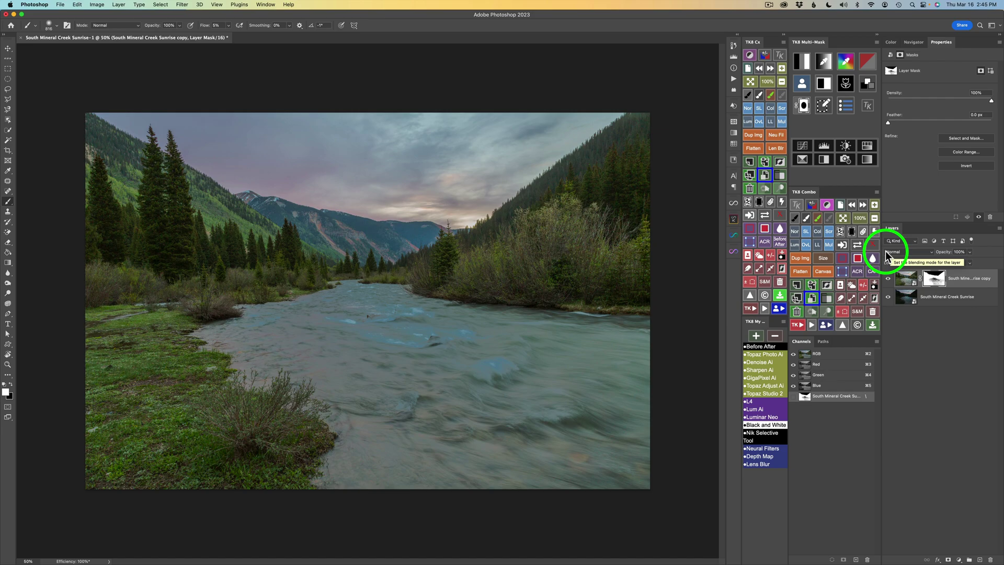
{"action": "left_click", "coordinate": [872, 244]}
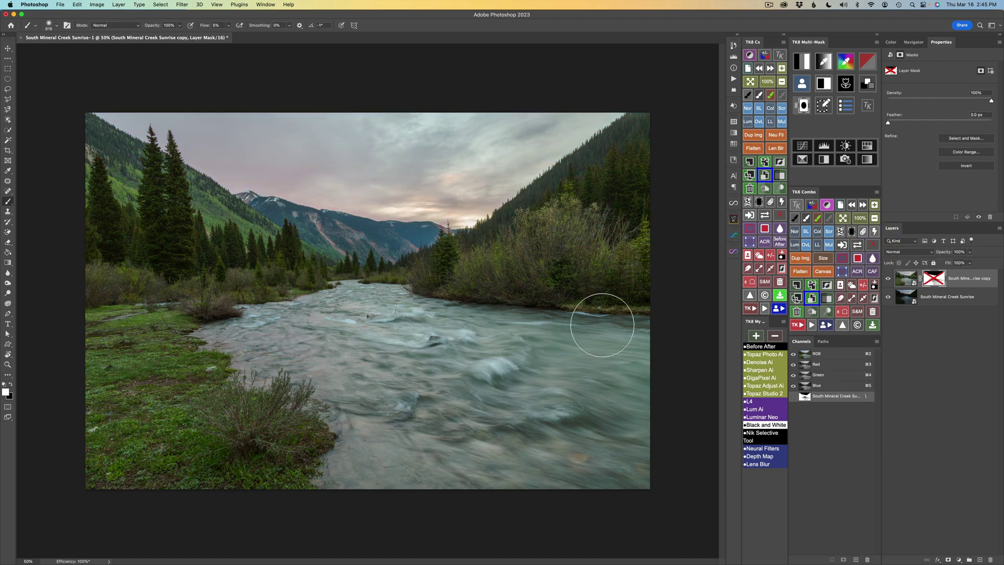
{"action": "left_click", "coordinate": [948, 277]}
{"action": "left_click", "coordinate": [891, 246]}
{"action": "left_click", "coordinate": [872, 245]}
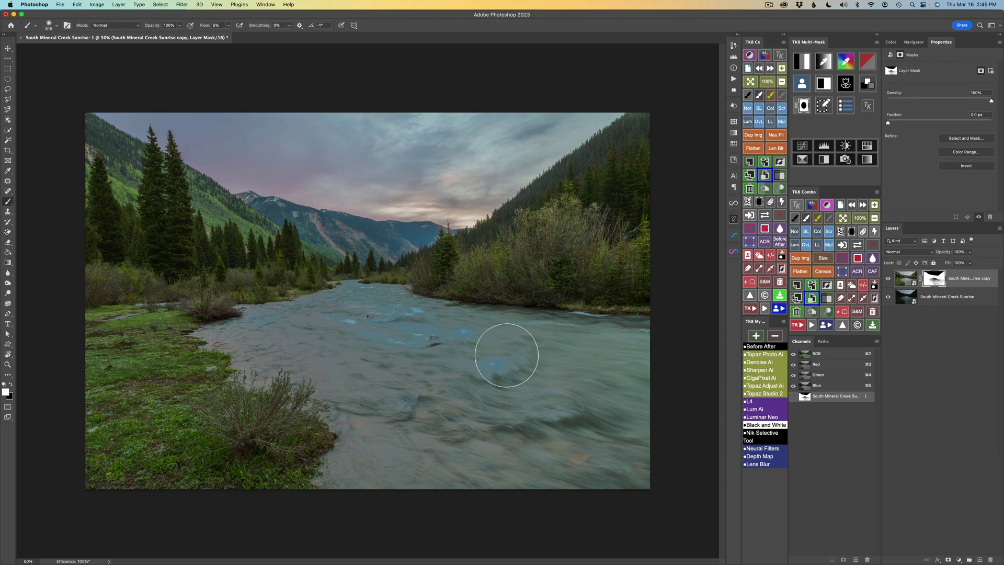
{"action": "mouse_move", "coordinate": [356, 312]}
{"action": "left_mouse_down"}
{"action": "mouse_move", "coordinate": [347, 303]}
{"action": "mouse_move", "coordinate": [372, 303]}
{"action": "mouse_move", "coordinate": [392, 321]}
{"action": "mouse_move", "coordinate": [253, 314]}
{"action": "mouse_move", "coordinate": [460, 348]}
{"action": "mouse_move", "coordinate": [415, 336]}
{"action": "mouse_move", "coordinate": [511, 377]}
{"action": "mouse_move", "coordinate": [516, 406]}
{"action": "mouse_move", "coordinate": [393, 406]}
{"action": "mouse_move", "coordinate": [542, 417]}
{"action": "mouse_move", "coordinate": [502, 379]}
{"action": "mouse_move", "coordinate": [448, 358]}
{"action": "mouse_move", "coordinate": [442, 327]}
{"action": "left_mouse_up"}
{"action": "left_click", "coordinate": [955, 302]}
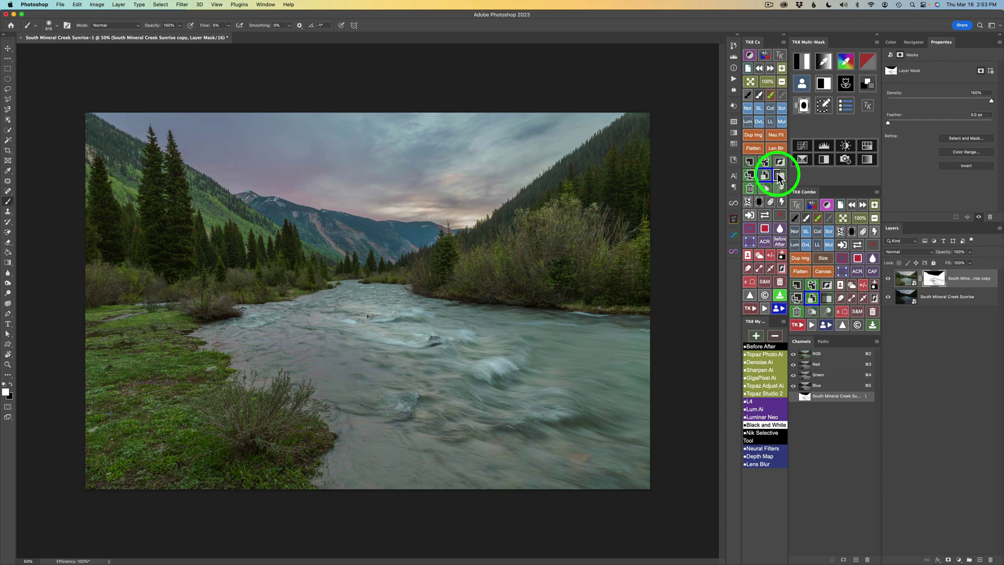
Group the copy layer under a black mask, then paint white over the right slope, distant mountains and foreground grass.
{"action": "left_click", "coordinate": [826, 299]}
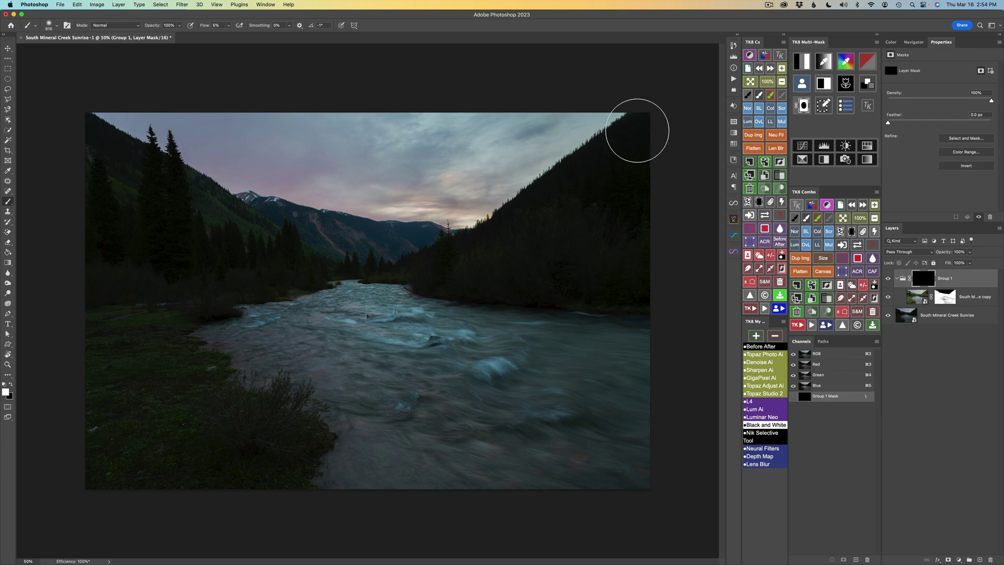
{"action": "mouse_move", "coordinate": [637, 130]}
{"action": "left_mouse_down"}
{"action": "mouse_move", "coordinate": [574, 184]}
{"action": "mouse_move", "coordinate": [429, 265]}
{"action": "mouse_move", "coordinate": [474, 264]}
{"action": "mouse_move", "coordinate": [468, 270]}
{"action": "mouse_move", "coordinate": [496, 279]}
{"action": "mouse_move", "coordinate": [389, 268]}
{"action": "mouse_move", "coordinate": [638, 298]}
{"action": "mouse_move", "coordinate": [568, 281]}
{"action": "mouse_move", "coordinate": [597, 267]}
{"action": "mouse_move", "coordinate": [575, 259]}
{"action": "mouse_move", "coordinate": [583, 243]}
{"action": "mouse_move", "coordinate": [575, 229]}
{"action": "mouse_move", "coordinate": [623, 198]}
{"action": "mouse_move", "coordinate": [607, 218]}
{"action": "left_mouse_up"}
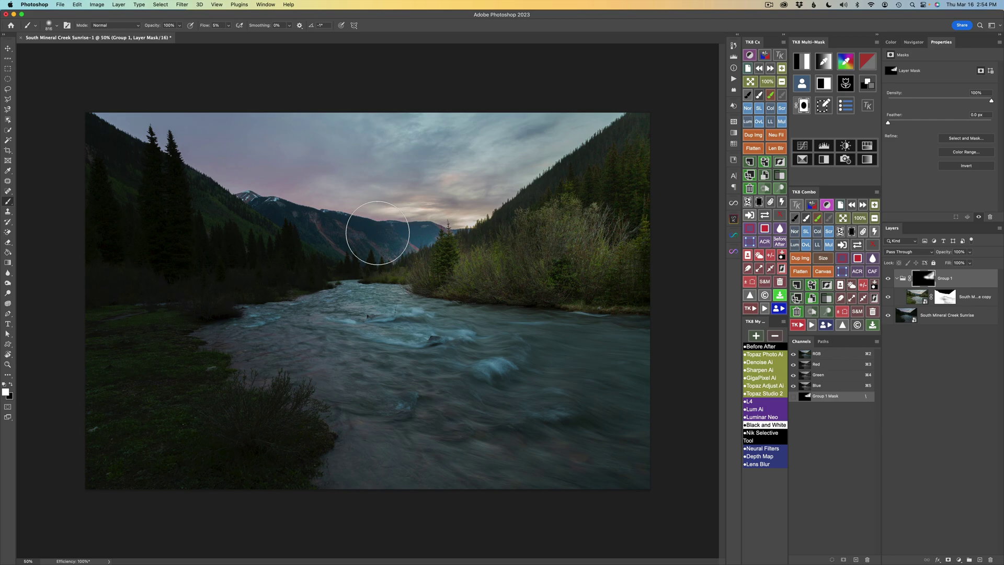
{"action": "mouse_move", "coordinate": [378, 232]}
{"action": "left_mouse_down"}
{"action": "mouse_move", "coordinate": [333, 233]}
{"action": "mouse_move", "coordinate": [373, 237]}
{"action": "mouse_move", "coordinate": [244, 203]}
{"action": "mouse_move", "coordinate": [436, 258]}
{"action": "mouse_move", "coordinate": [277, 239]}
{"action": "mouse_move", "coordinate": [145, 132]}
{"action": "mouse_move", "coordinate": [78, 96]}
{"action": "mouse_move", "coordinate": [187, 213]}
{"action": "mouse_move", "coordinate": [62, 177]}
{"action": "mouse_move", "coordinate": [285, 220]}
{"action": "mouse_move", "coordinate": [134, 226]}
{"action": "mouse_move", "coordinate": [244, 245]}
{"action": "mouse_move", "coordinate": [149, 256]}
{"action": "mouse_move", "coordinate": [283, 266]}
{"action": "mouse_move", "coordinate": [89, 259]}
{"action": "mouse_move", "coordinate": [119, 265]}
{"action": "mouse_move", "coordinate": [100, 268]}
{"action": "mouse_move", "coordinate": [111, 222]}
{"action": "mouse_move", "coordinate": [122, 253]}
{"action": "mouse_move", "coordinate": [199, 273]}
{"action": "mouse_move", "coordinate": [208, 289]}
{"action": "mouse_move", "coordinate": [154, 311]}
{"action": "left_mouse_up"}
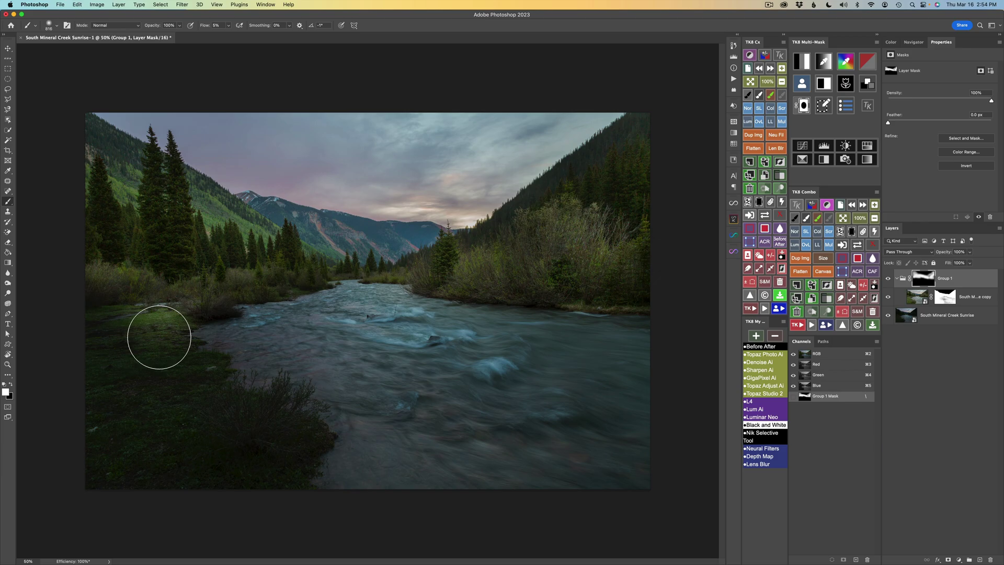
{"action": "mouse_move", "coordinate": [159, 337]}
{"action": "left_mouse_down"}
{"action": "mouse_move", "coordinate": [130, 353]}
{"action": "mouse_move", "coordinate": [177, 365]}
{"action": "mouse_move", "coordinate": [197, 346]}
{"action": "mouse_move", "coordinate": [174, 370]}
{"action": "mouse_move", "coordinate": [196, 391]}
{"action": "mouse_move", "coordinate": [293, 422]}
{"action": "mouse_move", "coordinate": [295, 472]}
{"action": "mouse_move", "coordinate": [225, 467]}
{"action": "mouse_move", "coordinate": [213, 435]}
{"action": "mouse_move", "coordinate": [137, 409]}
{"action": "mouse_move", "coordinate": [90, 426]}
{"action": "mouse_move", "coordinate": [168, 516]}
{"action": "mouse_move", "coordinate": [179, 481]}
{"action": "mouse_move", "coordinate": [103, 446]}
{"action": "mouse_move", "coordinate": [229, 480]}
{"action": "mouse_move", "coordinate": [193, 469]}
{"action": "mouse_move", "coordinate": [214, 379]}
{"action": "left_mouse_up"}
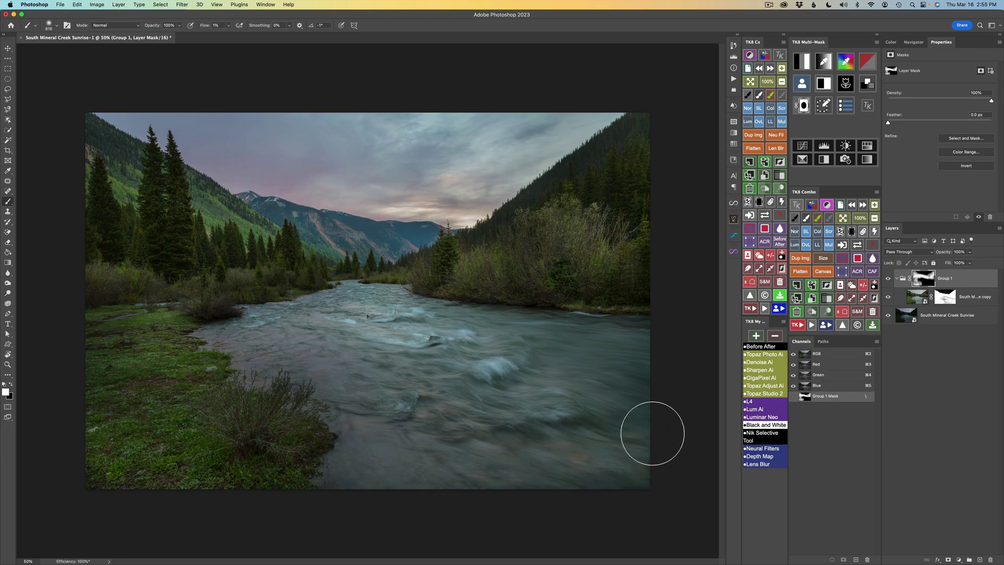
Brush white at 1% flow across the river on Group 1's mask to faintly reveal the copy.
{"action": "mouse_move", "coordinate": [591, 332]}
{"action": "left_mouse_down"}
{"action": "mouse_move", "coordinate": [450, 321]}
{"action": "mouse_move", "coordinate": [482, 372]}
{"action": "left_mouse_up"}
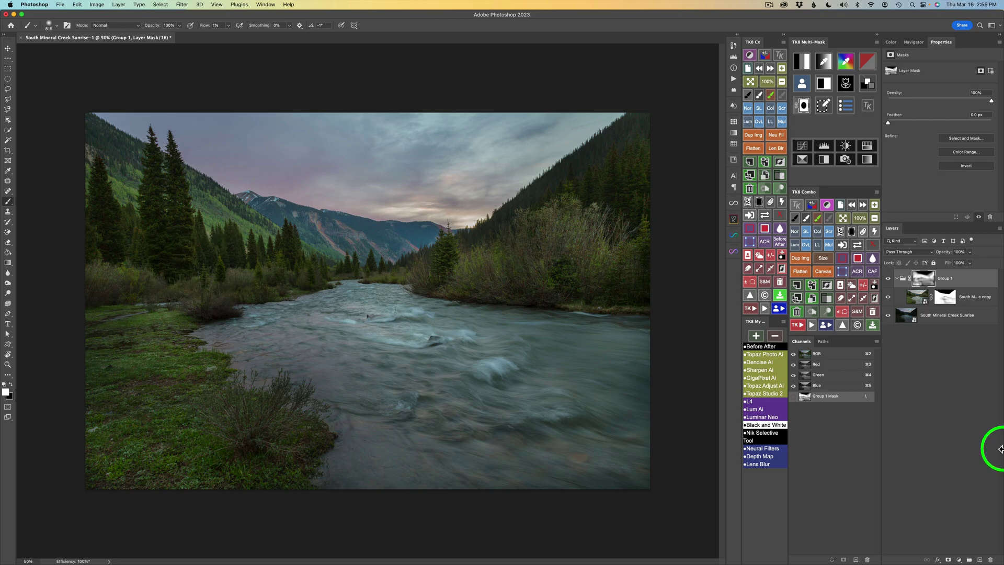
Compare the photo with Group 1 hidden and its mask disabled, then restore both.
{"action": "left_click", "coordinate": [888, 279]}
{"action": "left_click", "coordinate": [888, 279]}
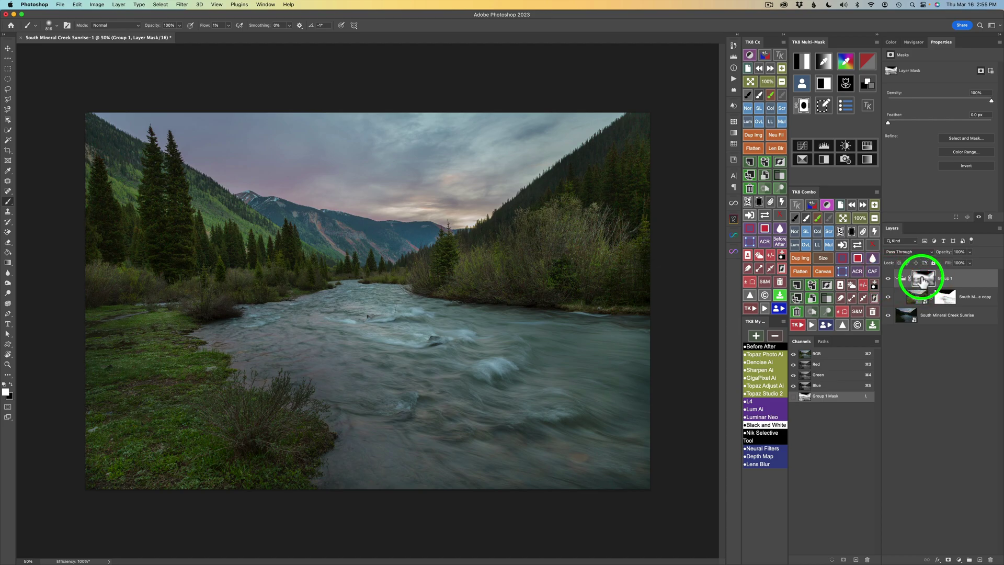
{"action": "left_click", "coordinate": [873, 244]}
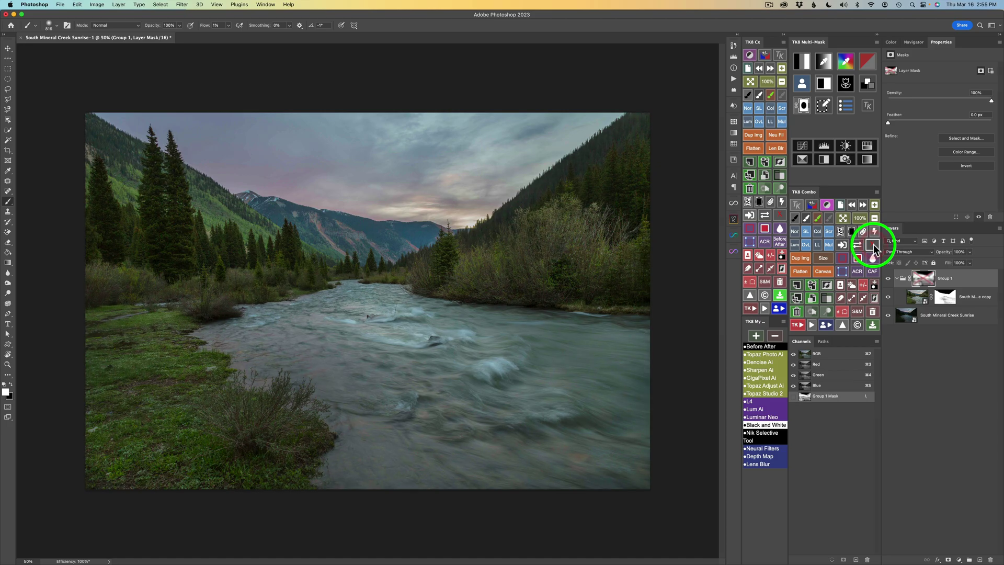
{"action": "left_click", "coordinate": [874, 243]}
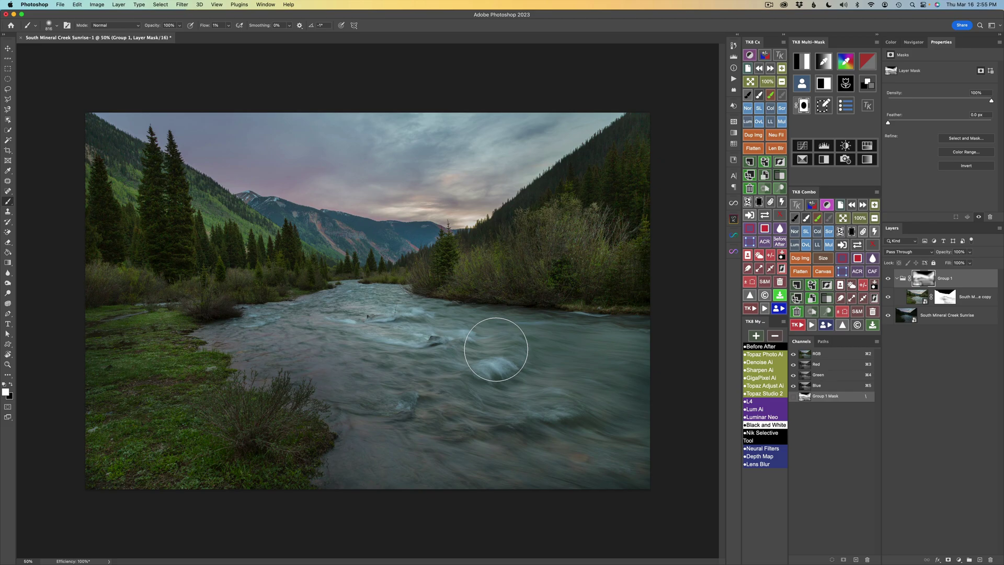
Brush white at low flow over the central river waves on Group 1's mask.
{"action": "mouse_move", "coordinate": [486, 339]}
{"action": "left_mouse_down"}
{"action": "mouse_move", "coordinate": [473, 335]}
{"action": "mouse_move", "coordinate": [486, 335]}
{"action": "left_mouse_up"}
{"action": "mouse_move", "coordinate": [646, 354]}
{"action": "left_mouse_down"}
{"action": "mouse_move", "coordinate": [557, 345]}
{"action": "mouse_move", "coordinate": [599, 356]}
{"action": "mouse_move", "coordinate": [533, 387]}
{"action": "mouse_move", "coordinate": [652, 401]}
{"action": "left_mouse_up"}
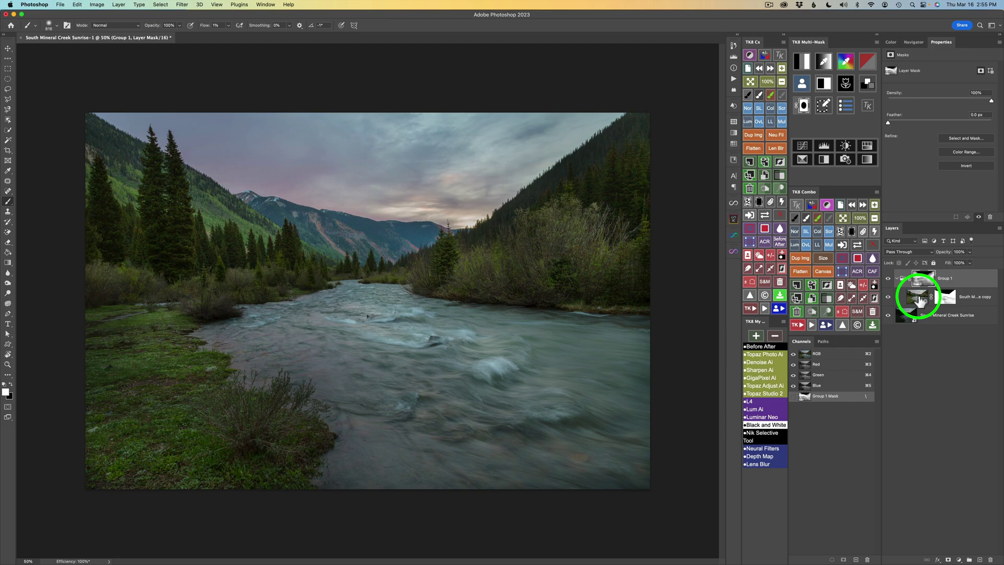
{"action": "left_click_drag", "start_coordinate": [919, 302], "coordinate": [916, 299]}
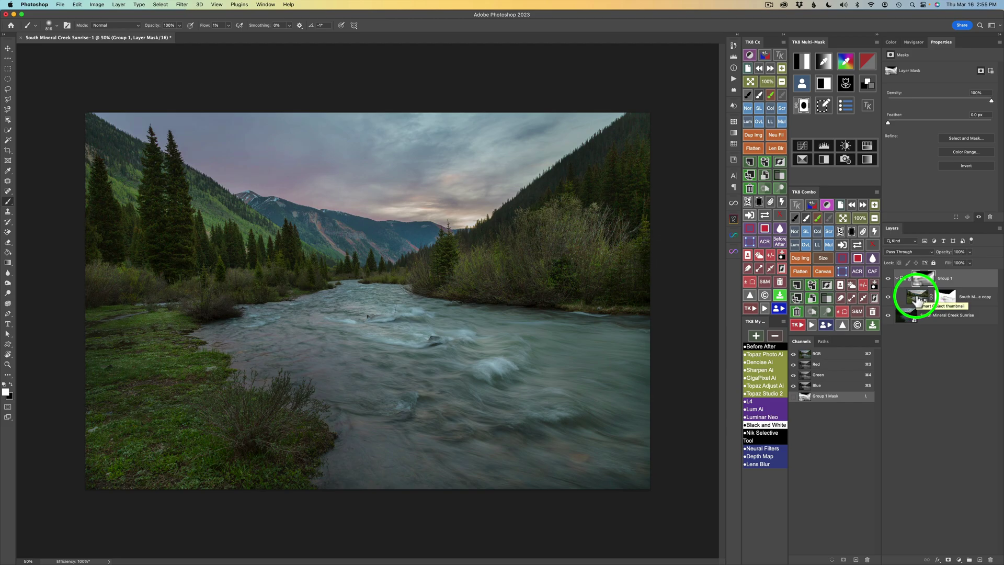
Set the copy layer's Camera Raw Exposure to +0.15 and Temperature to 11750.
{"action": "double_click", "coordinate": [917, 299]}
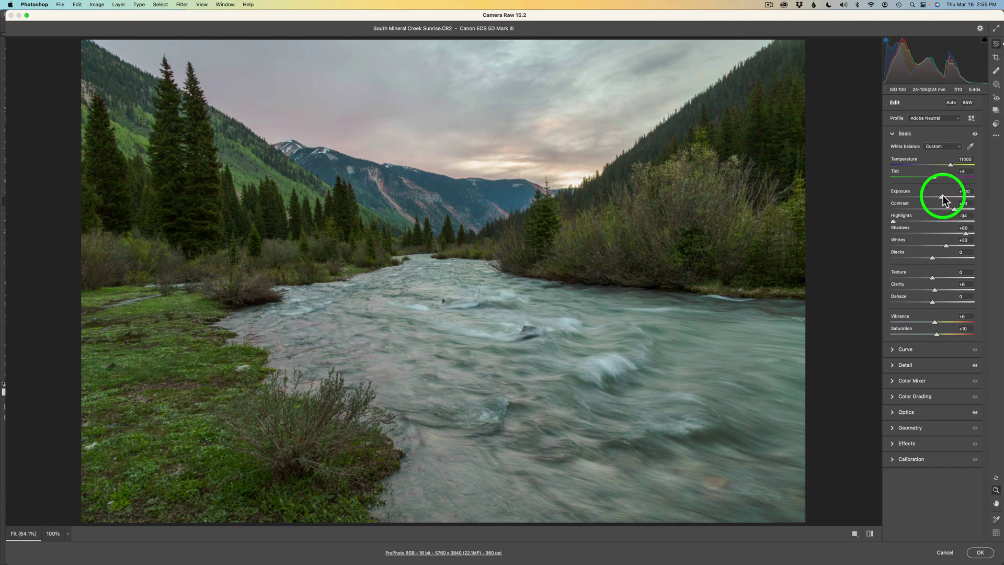
{"action": "left_click_drag", "start_coordinate": [941, 197], "coordinate": [957, 208]}
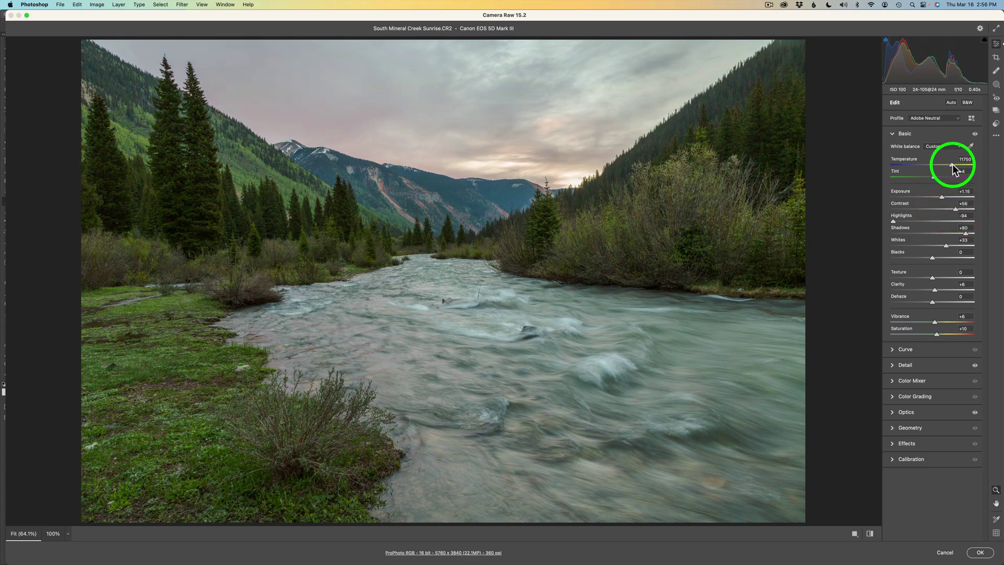
{"action": "left_click_drag", "start_coordinate": [952, 168], "coordinate": [954, 169]}
{"action": "left_click", "coordinate": [986, 547]}
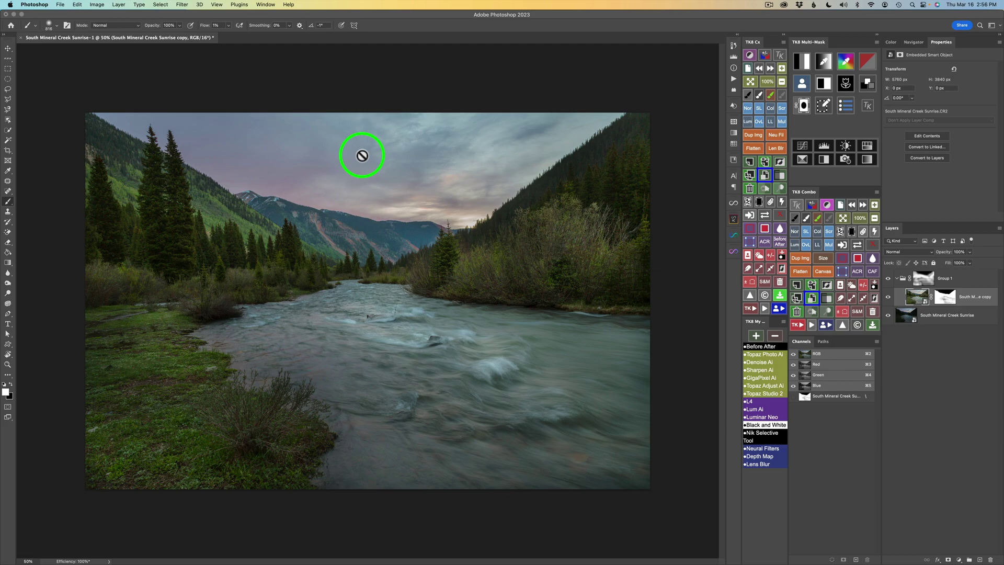
Ease the base layer's Camera Raw Exposure to +0.75 and apply it.
{"action": "double_click", "coordinate": [908, 315]}
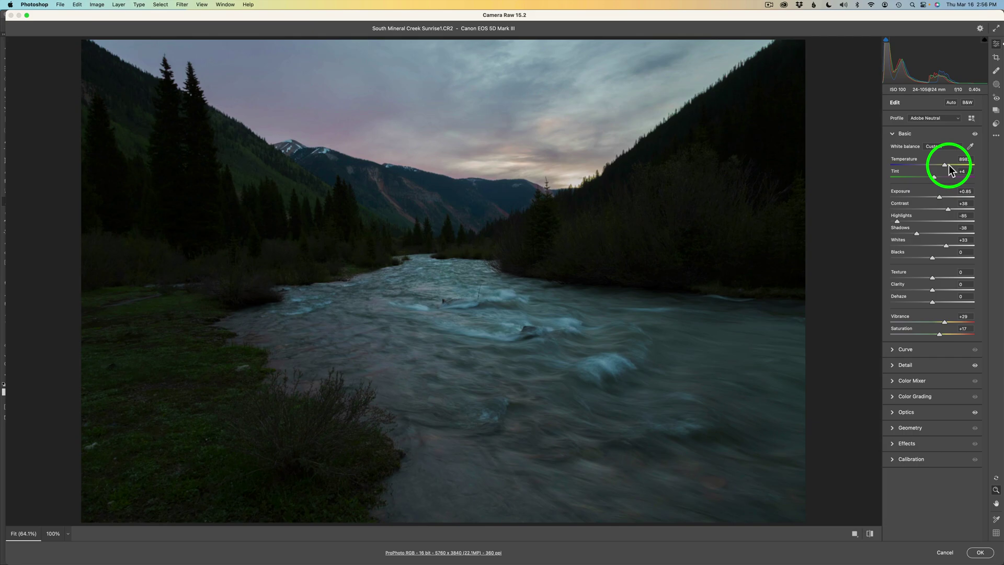
{"action": "left_click", "coordinate": [938, 197]}
{"action": "left_click", "coordinate": [980, 552]}
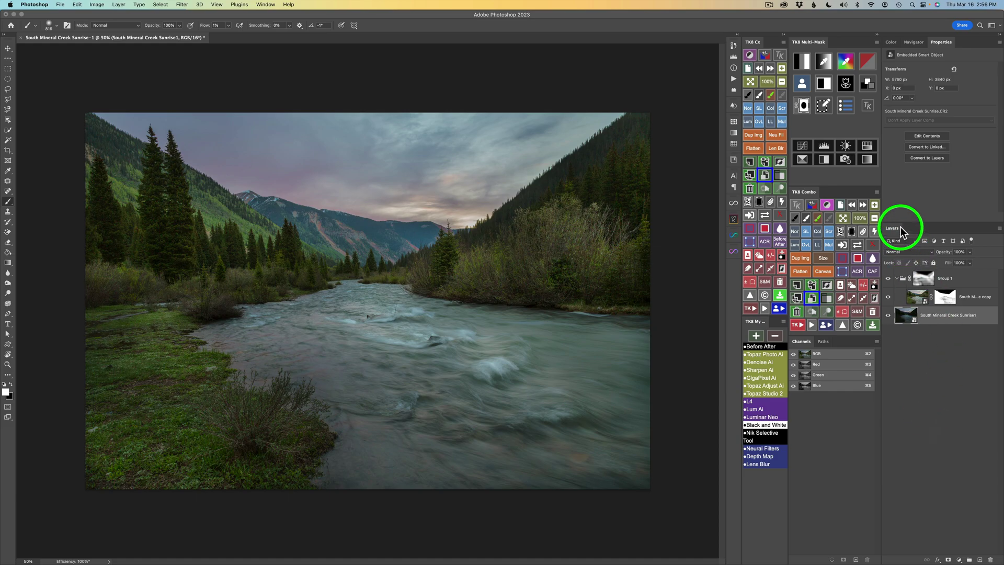
Inspect the ridge trees at 100% and 300% zoom, then fit the whole creek photo on screen.
{"action": "left_click", "coordinate": [782, 68]}
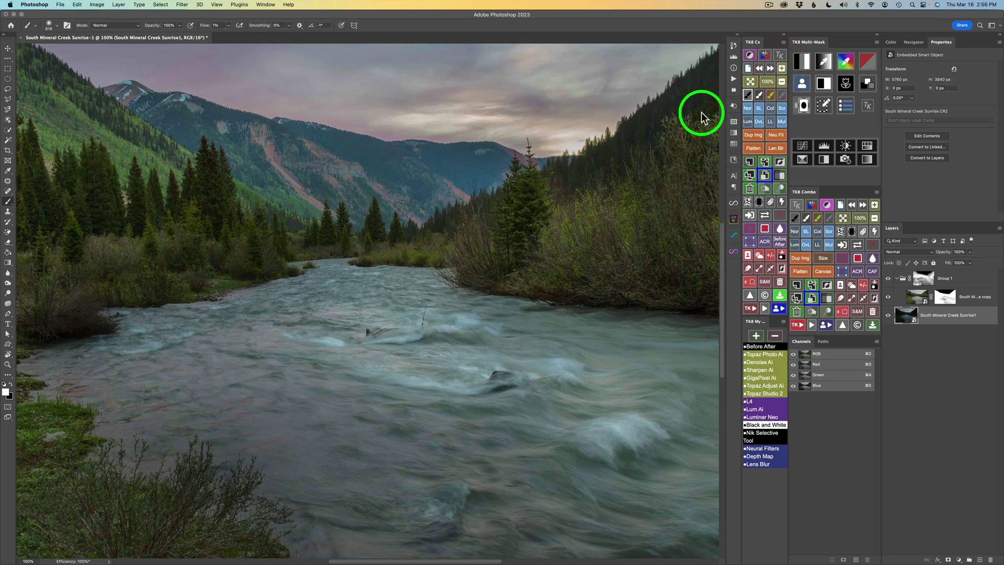
{"action": "scroll", "coordinate": [689, 117], "scroll_direction": "right", "scroll_amount": 5}
{"action": "scroll", "coordinate": [689, 116], "scroll_direction": "up", "scroll_amount": 5}
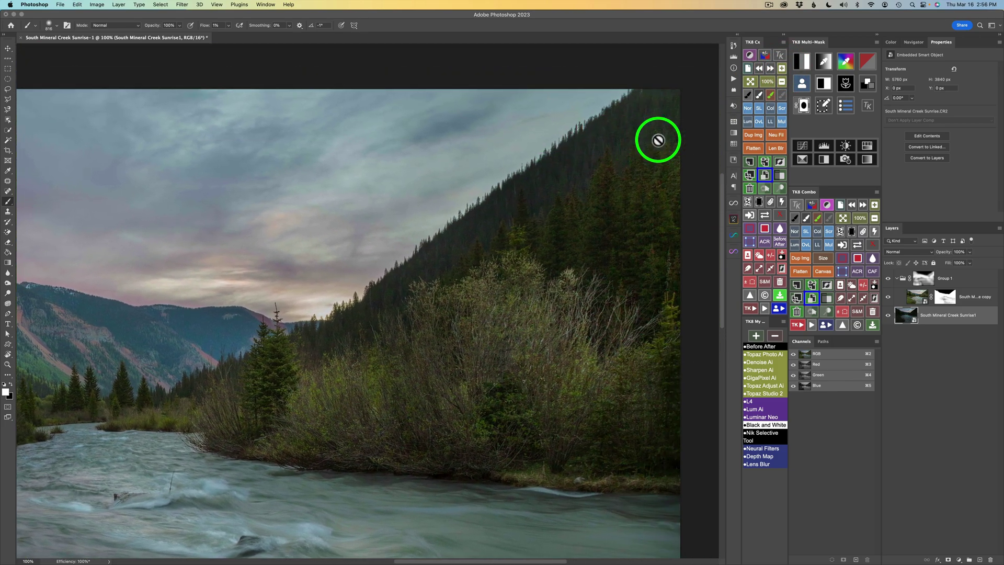
{"action": "scroll", "coordinate": [658, 140], "scroll_direction": "right", "scroll_amount": 3}
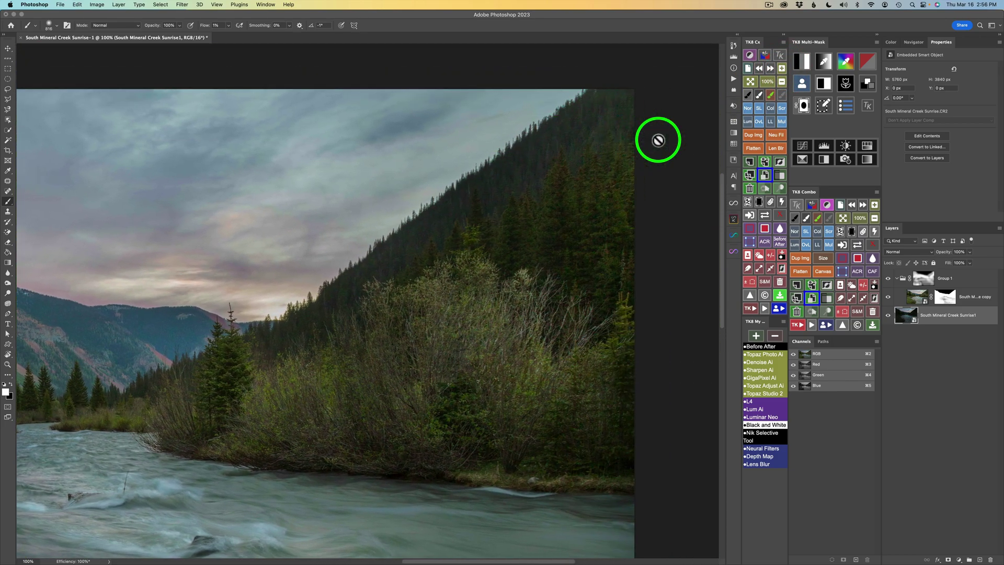
{"action": "left_click", "coordinate": [781, 69]}
{"action": "left_click", "coordinate": [781, 69]}
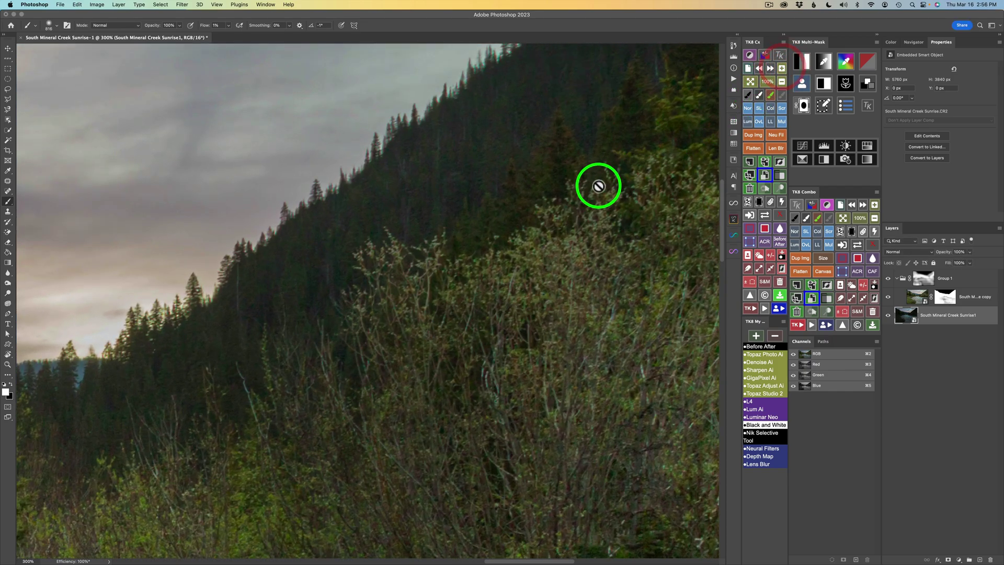
{"action": "scroll", "coordinate": [599, 185], "scroll_direction": "up", "scroll_amount": 5}
{"action": "scroll", "coordinate": [599, 186], "scroll_direction": "right", "scroll_amount": 4}
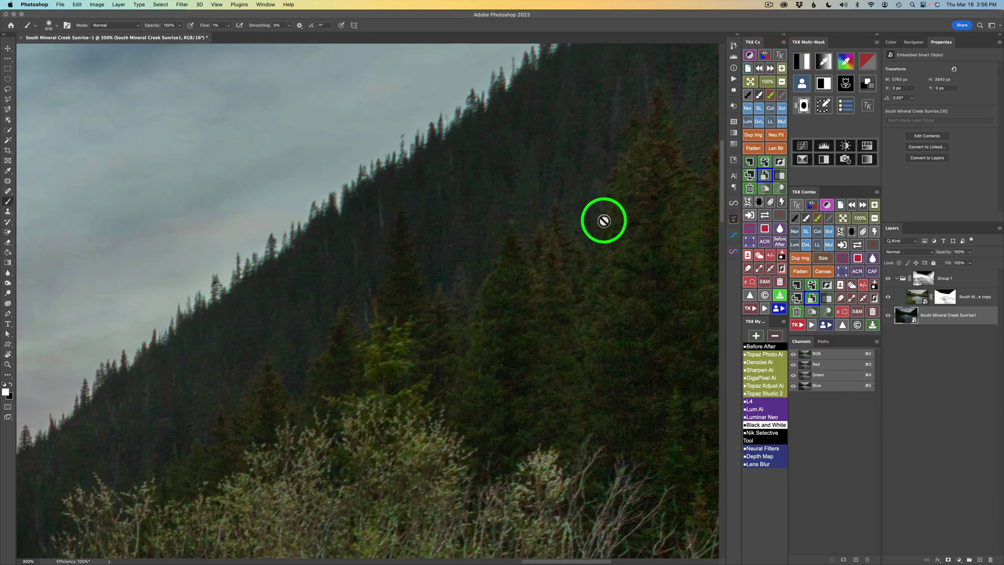
{"action": "scroll", "coordinate": [613, 295], "scroll_direction": "right", "scroll_amount": 5}
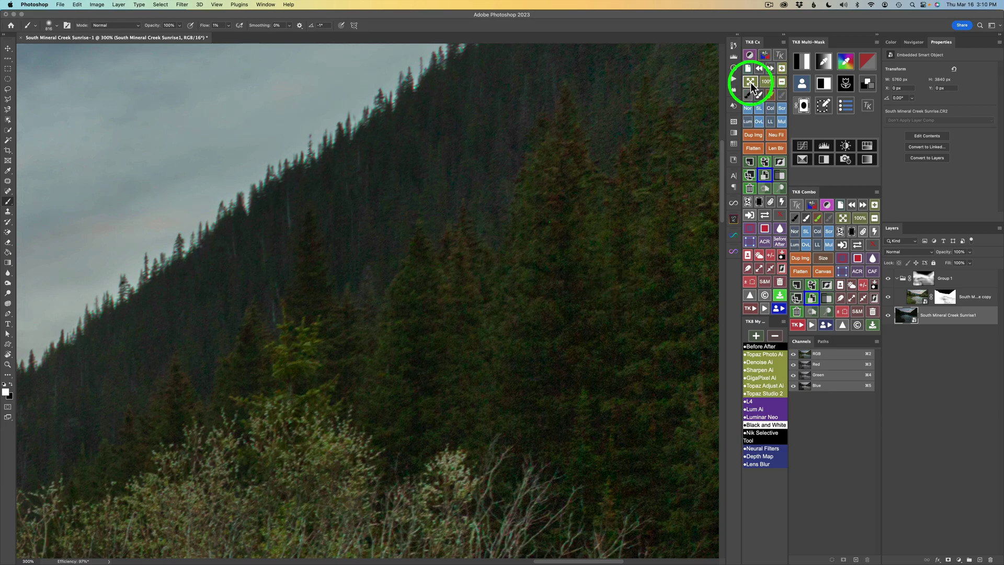
{"action": "left_click", "coordinate": [844, 220]}
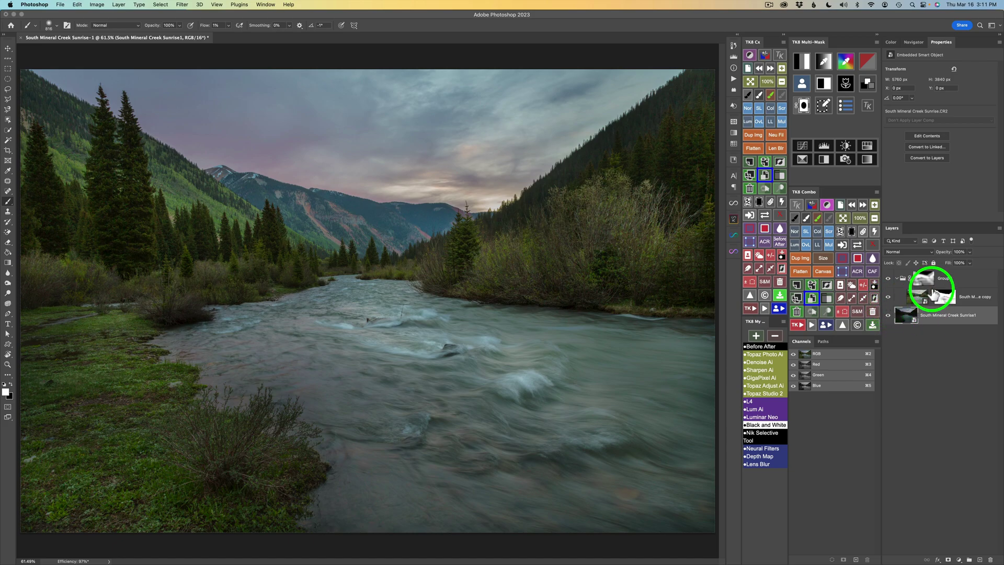
Stamp all visible layers into a new Layer 1 above Group 1 using the TK8 Combo panel.
{"action": "left_click", "coordinate": [814, 287]}
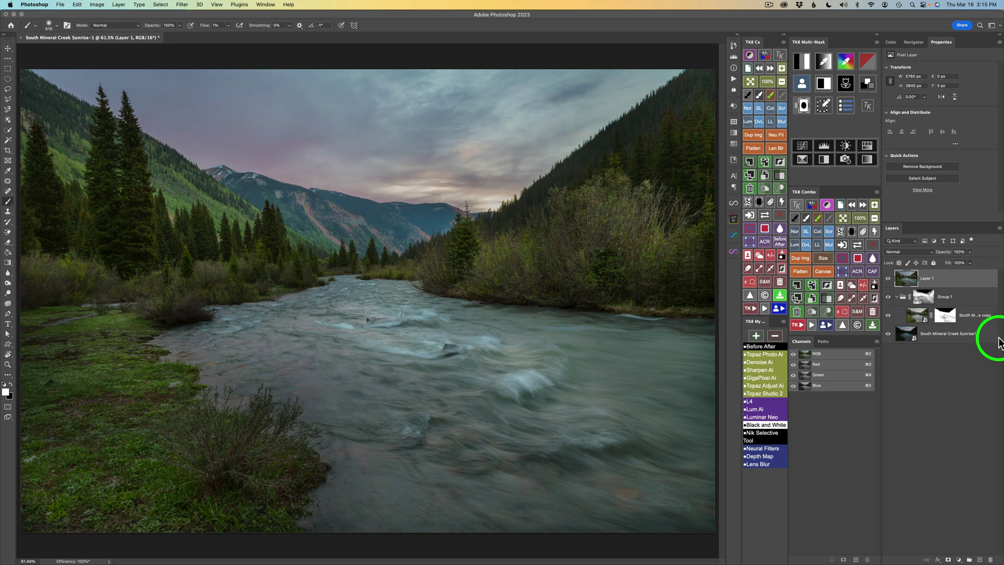
Send the merged layer to Topaz Photo AI, preview at 200%, disable Sharpen and enable Remove Noise.
{"action": "left_click", "coordinate": [765, 354]}
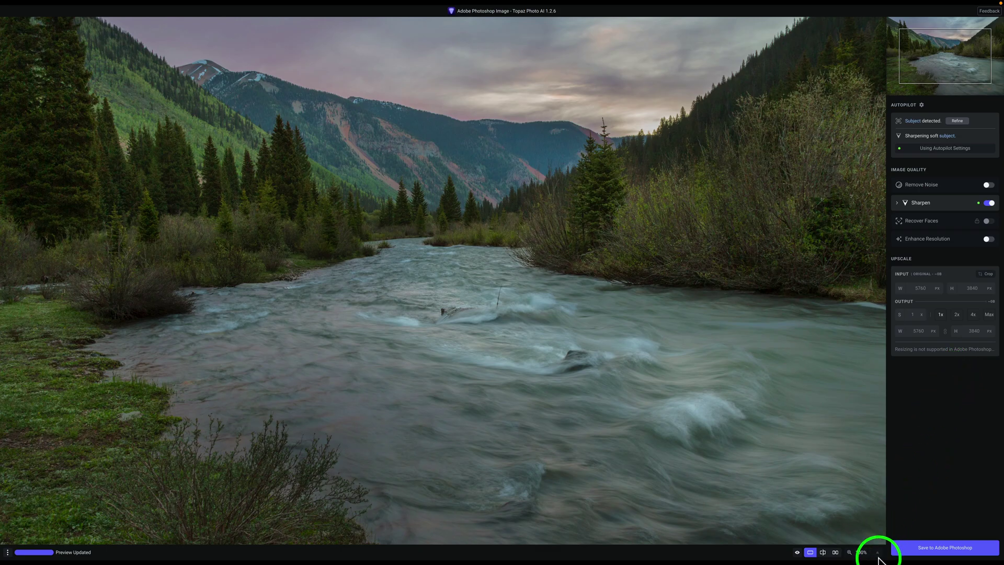
{"action": "left_click", "coordinate": [878, 554]}
{"action": "left_click", "coordinate": [864, 524]}
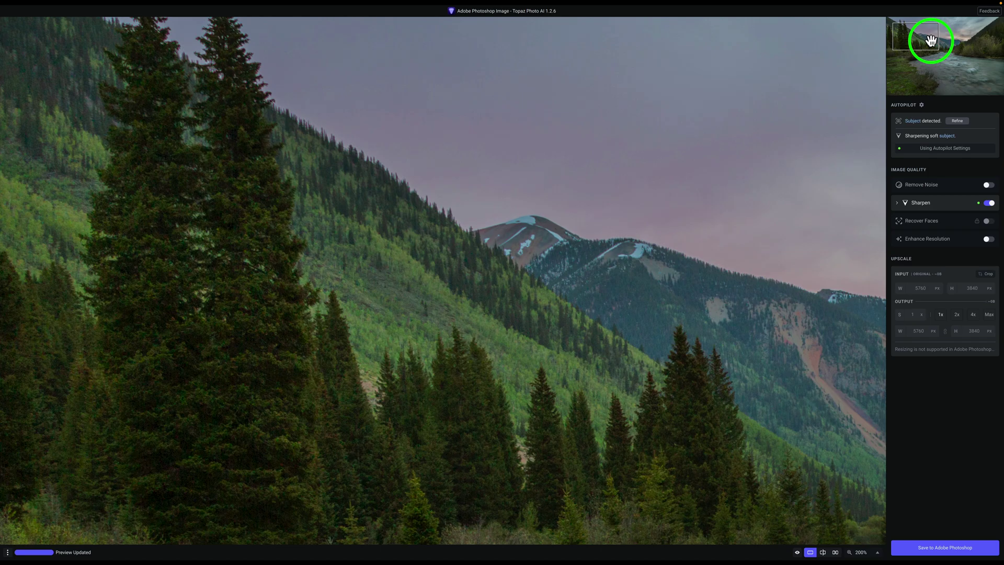
{"action": "left_click_drag", "start_coordinate": [931, 41], "coordinate": [985, 32]}
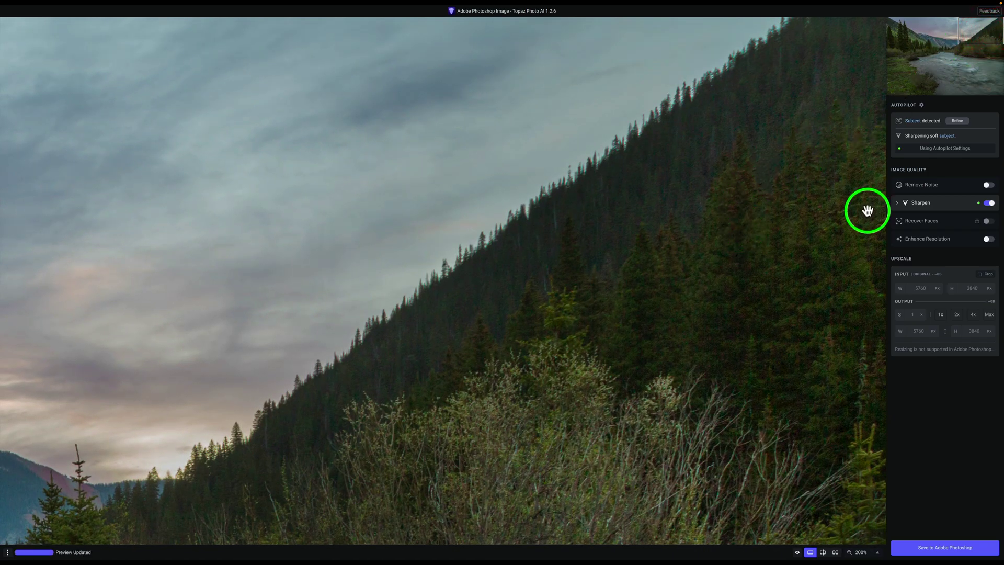
{"action": "left_click", "coordinate": [991, 204]}
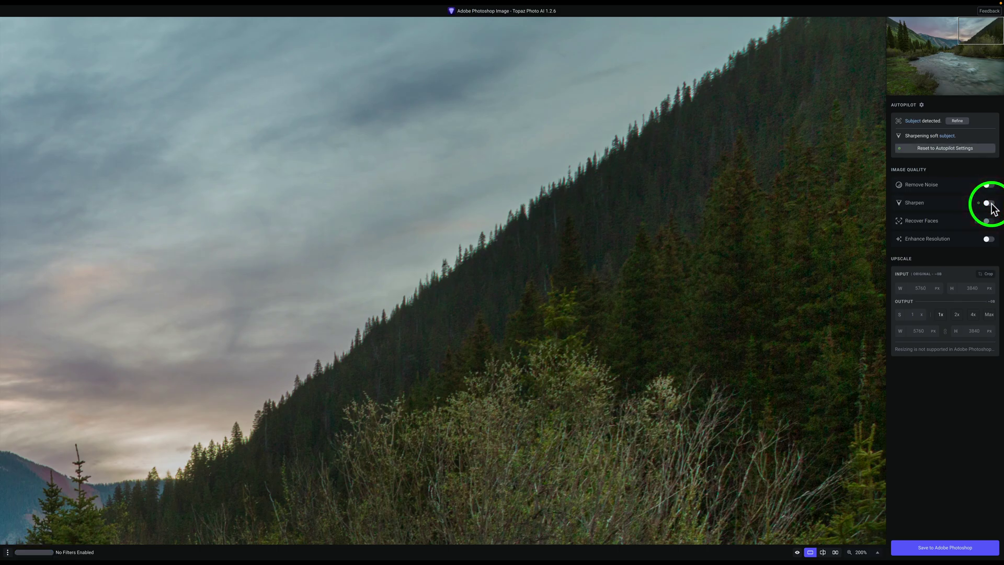
{"action": "left_click", "coordinate": [947, 189]}
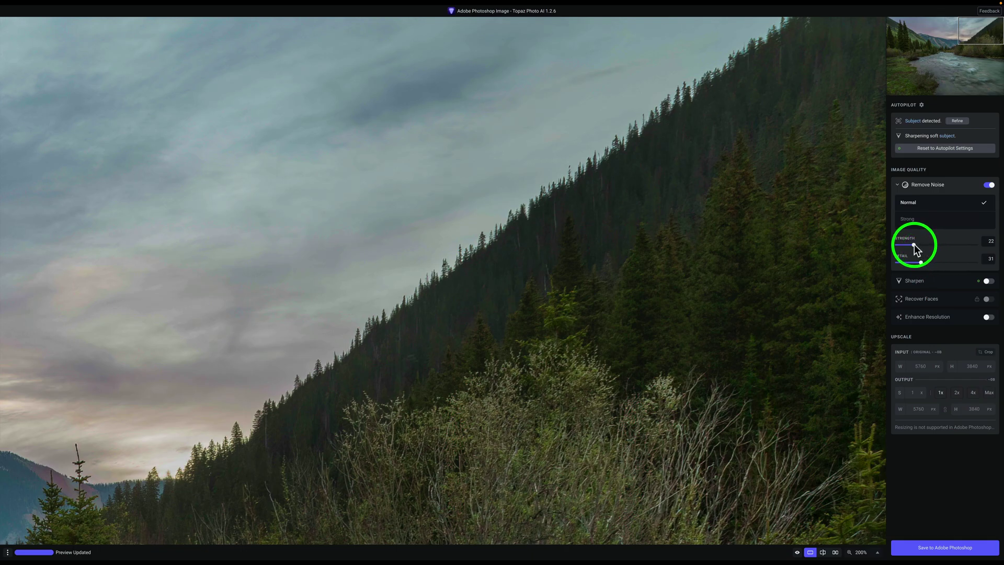
Raise Remove Noise to Strength 27 and Detail 34, then compare the slope trees against the original.
{"action": "left_click_drag", "start_coordinate": [914, 246], "coordinate": [918, 245]}
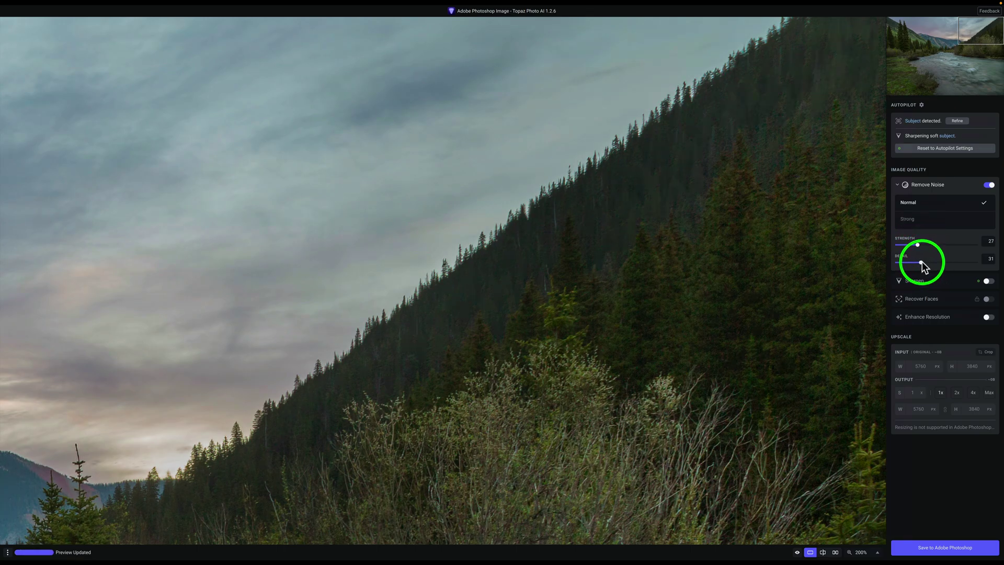
{"action": "left_click_drag", "start_coordinate": [921, 263], "coordinate": [924, 263]}
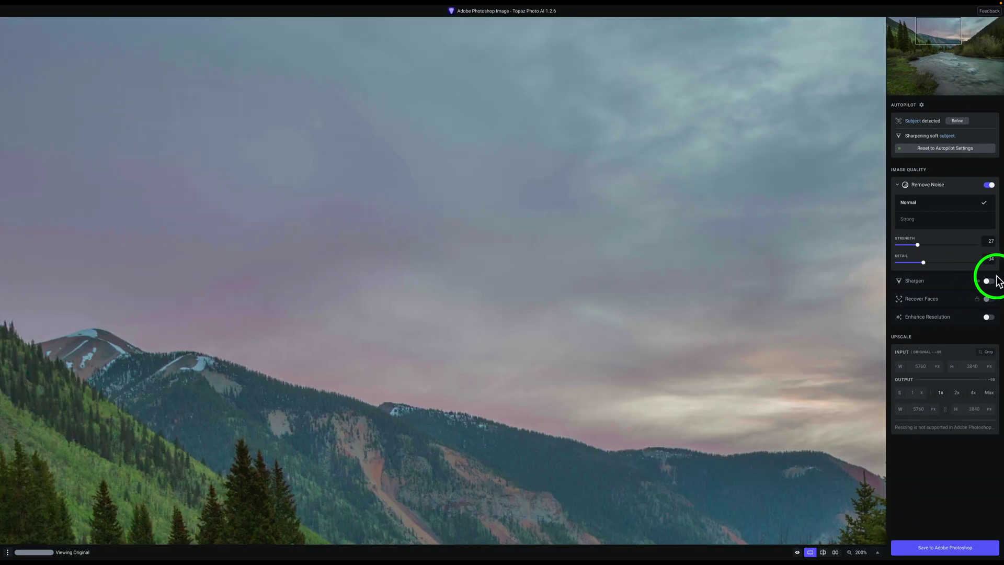
{"action": "left_click_drag", "start_coordinate": [367, 276], "coordinate": [849, 285]}
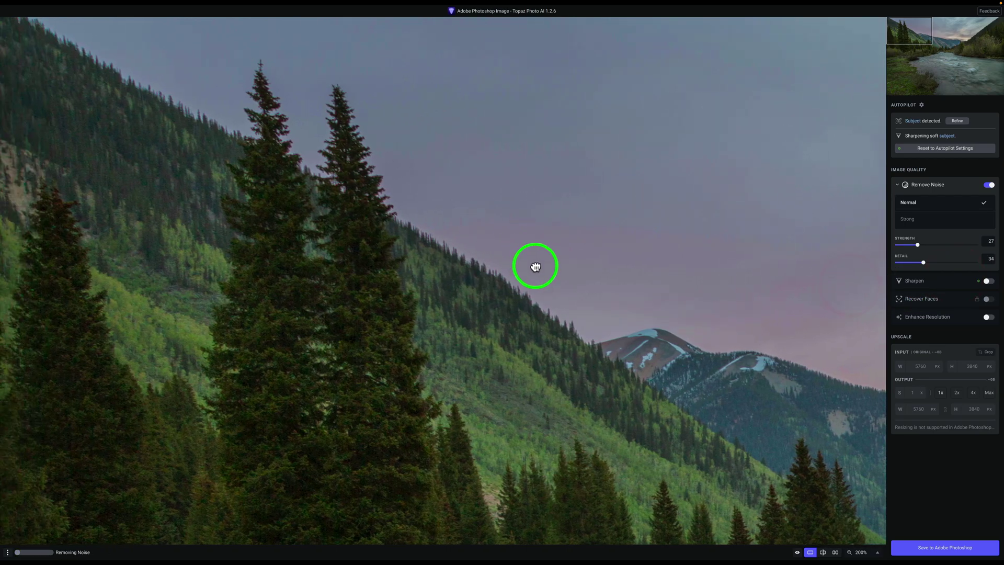
{"action": "left_click", "coordinate": [533, 263]}
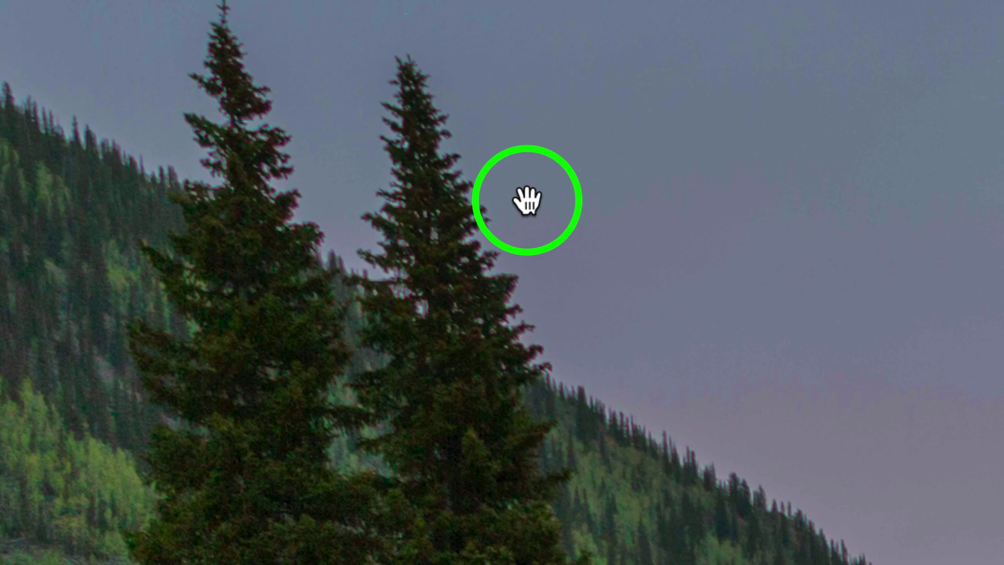
{"action": "left_click", "coordinate": [528, 200]}
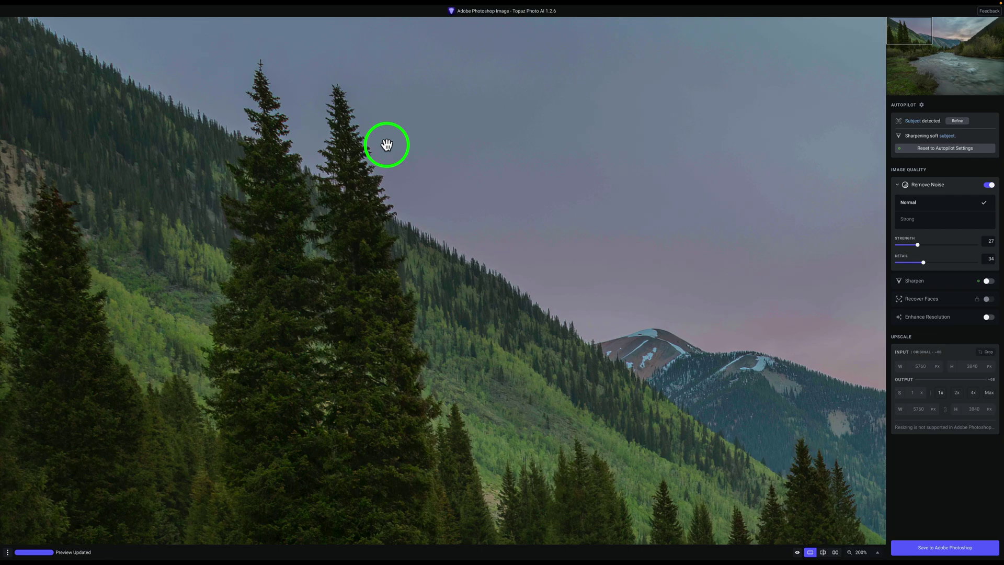
Return the denoised image from Topaz to Photoshop and flatten it into a single Background layer.
{"action": "left_click", "coordinate": [947, 550]}
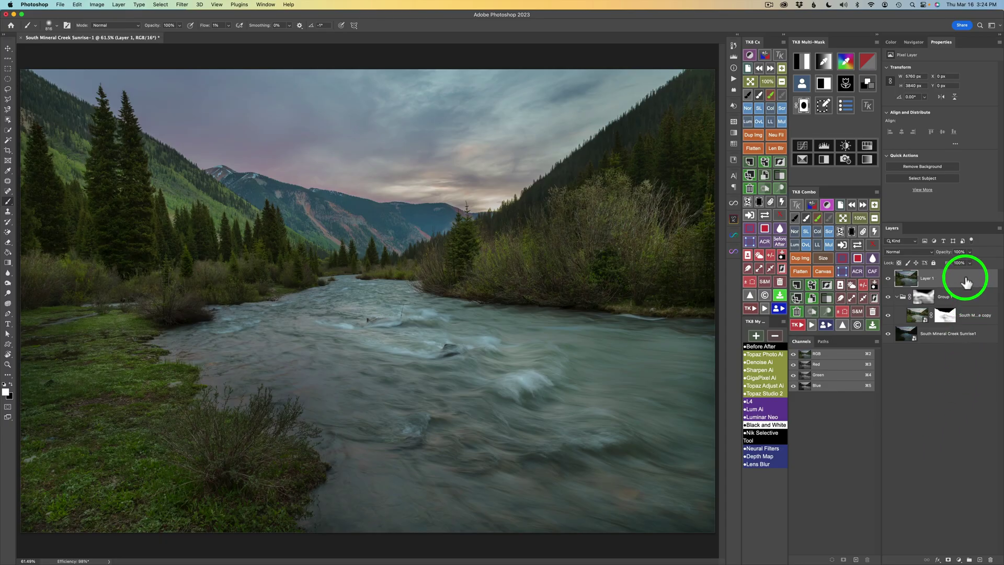
{"action": "left_click", "coordinate": [798, 272]}
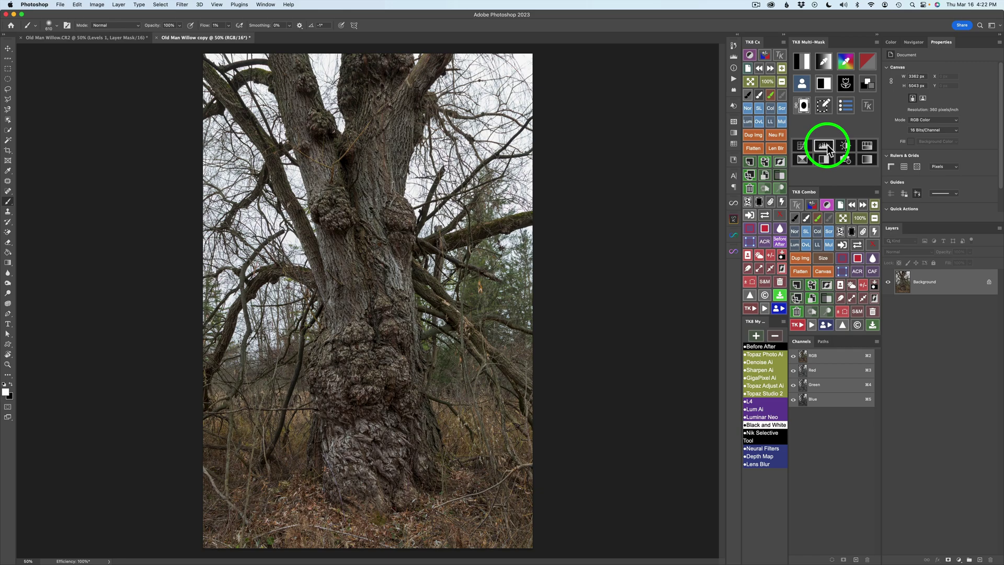
Add a Levels 1 adjustment layer to the willow photo and pull the white input slider left.
{"action": "left_click", "coordinate": [827, 145]}
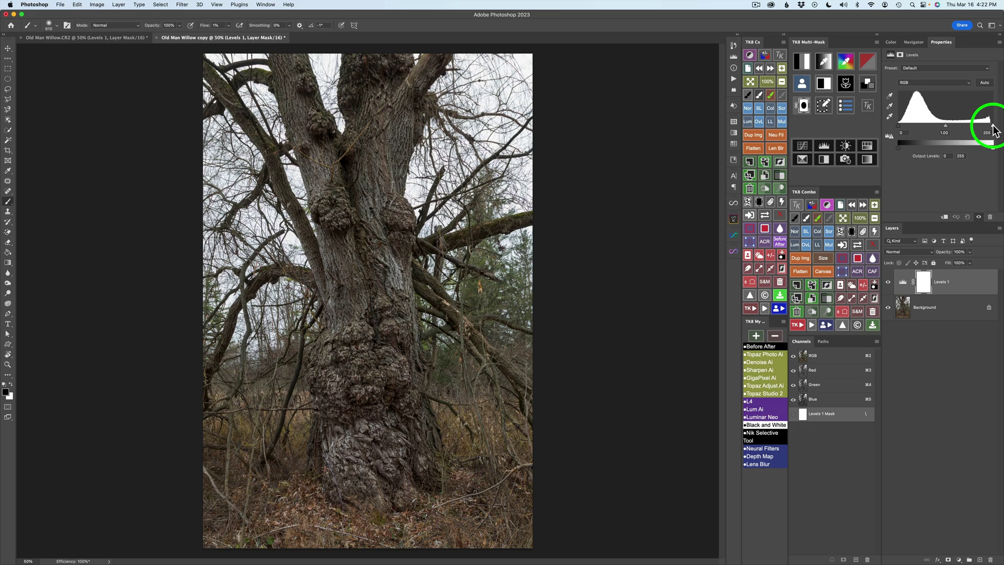
{"action": "left_click_drag", "start_coordinate": [992, 125], "coordinate": [968, 125]}
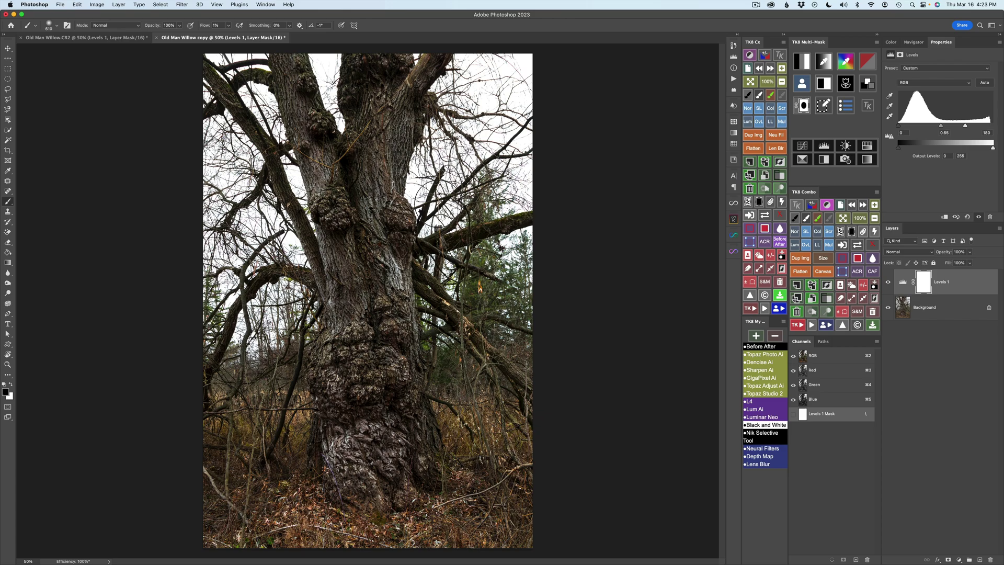
Build a level 3 luminosity mask in TK8 and apply it as a paint-through mask on Levels 1.
{"action": "left_click", "coordinate": [805, 59]}
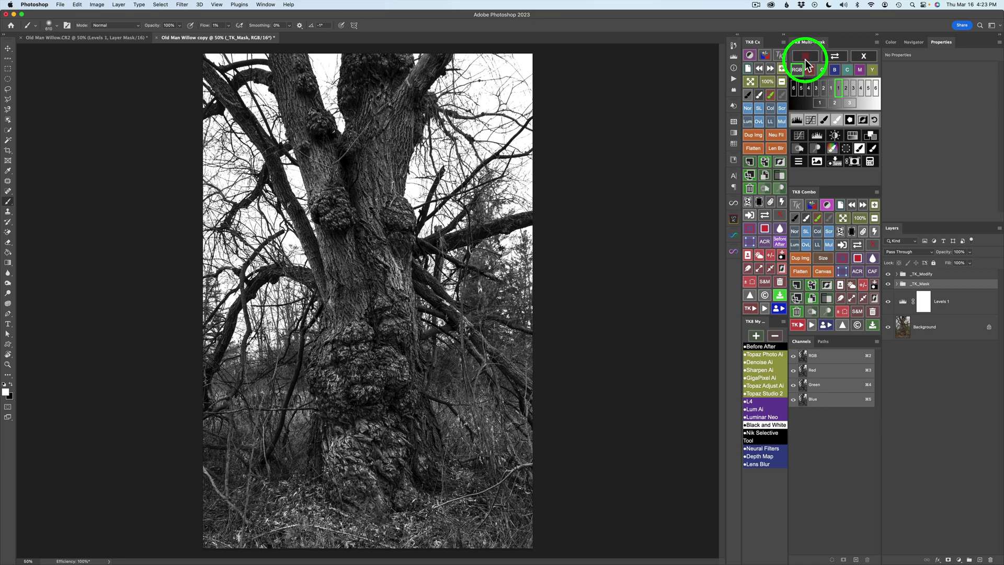
{"action": "left_click", "coordinate": [852, 102]}
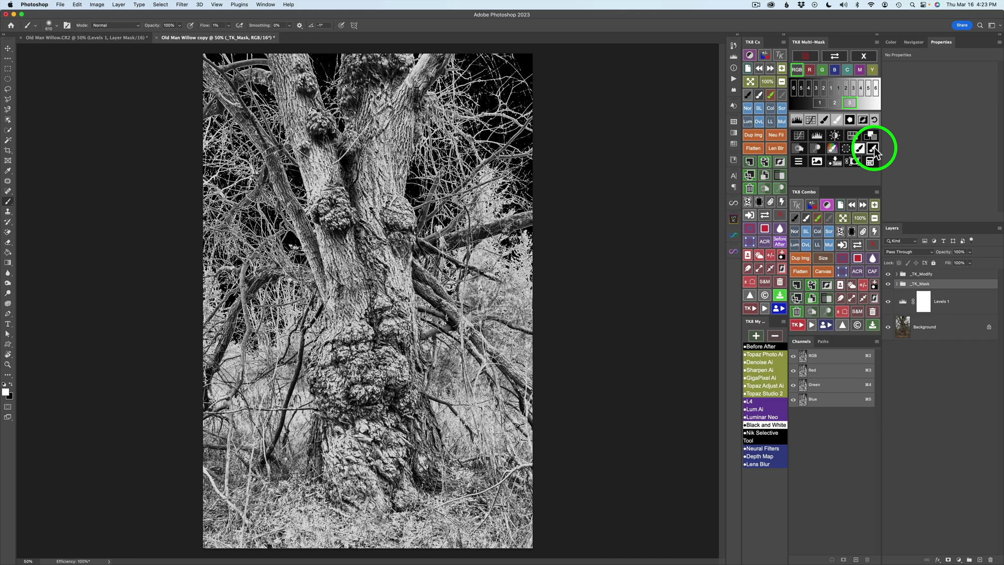
{"action": "left_click", "coordinate": [873, 148]}
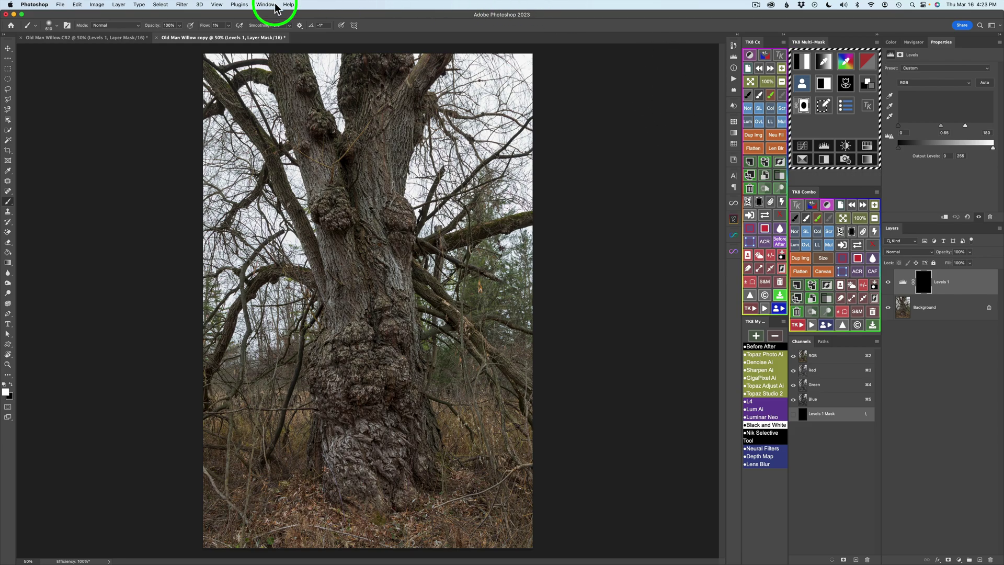
Set the brush to about 25% flow and roughly 400 px size.
{"action": "left_click", "coordinate": [207, 26]}
{"action": "left_click_drag", "start_coordinate": [207, 28], "coordinate": [213, 32]}
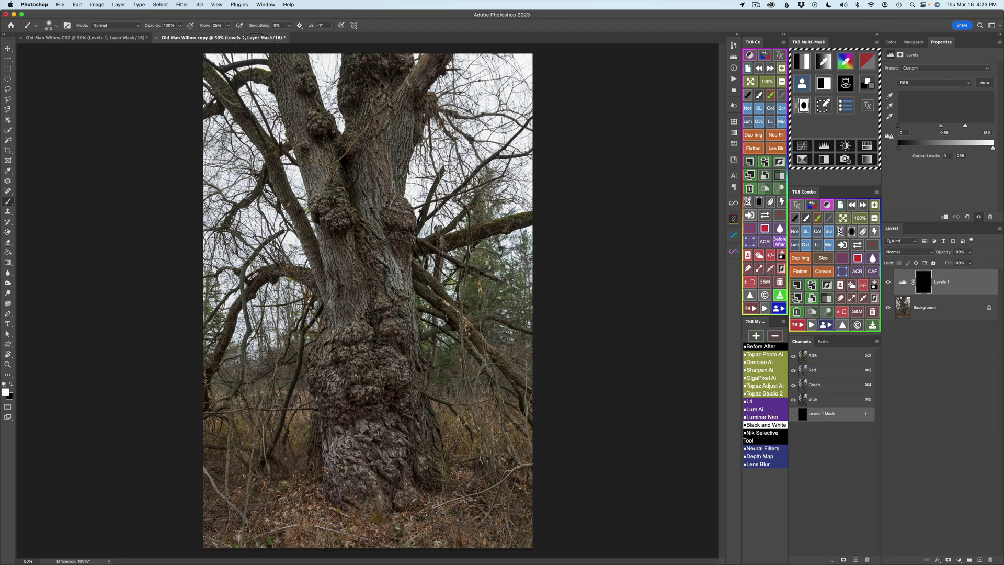
{"action": "left_click_drag", "start_coordinate": [390, 98], "coordinate": [370, 104]}
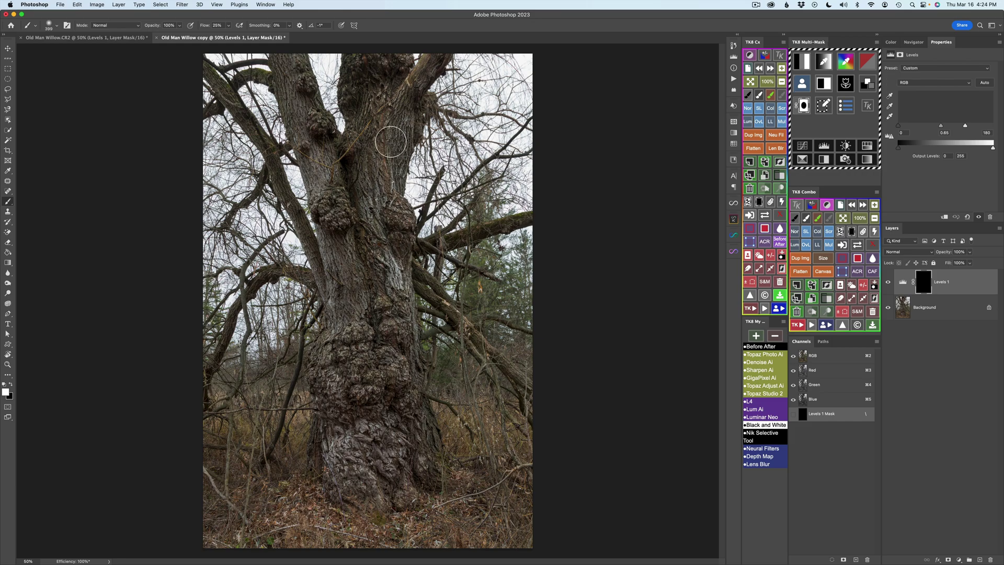
Paint white on the Levels 1 mask over the upper and lower trunk, then toggle the layer to compare.
{"action": "left_click_drag", "start_coordinate": [387, 170], "coordinate": [380, 184]}
{"action": "left_click_drag", "start_coordinate": [391, 479], "coordinate": [471, 442]}
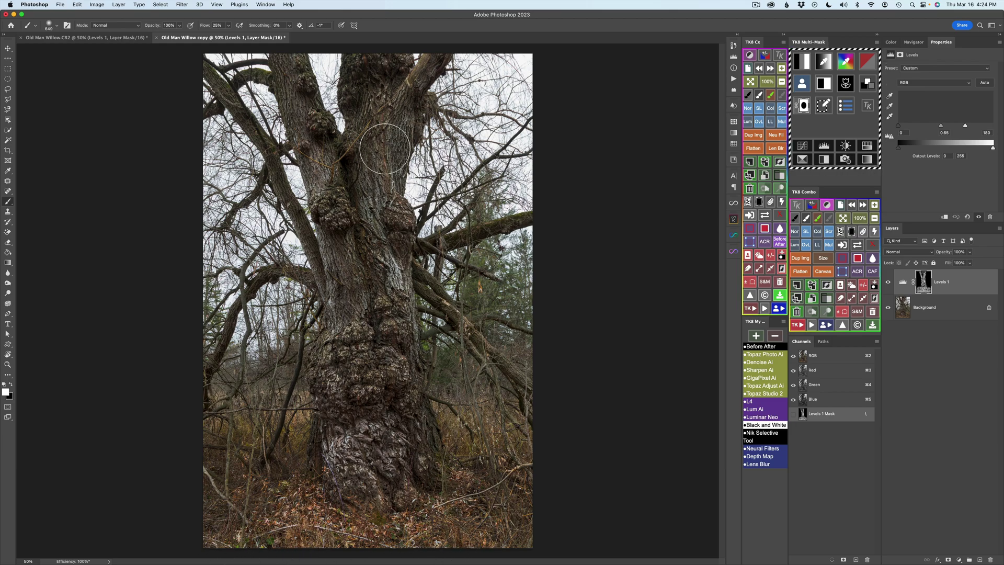
{"action": "left_click_drag", "start_coordinate": [314, 133], "coordinate": [293, 140], "text": "ctrl+alt"}
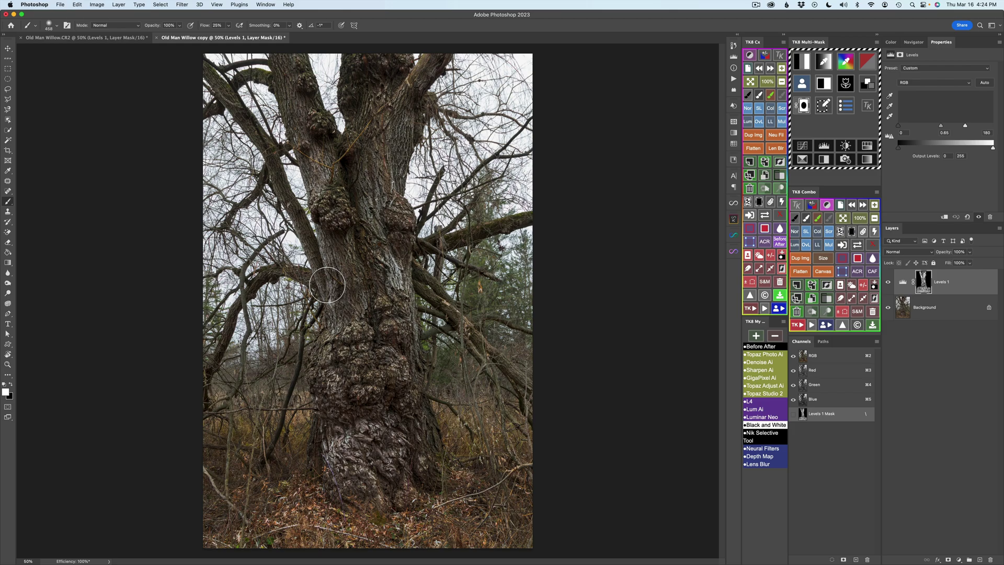
{"action": "left_click", "coordinate": [888, 282]}
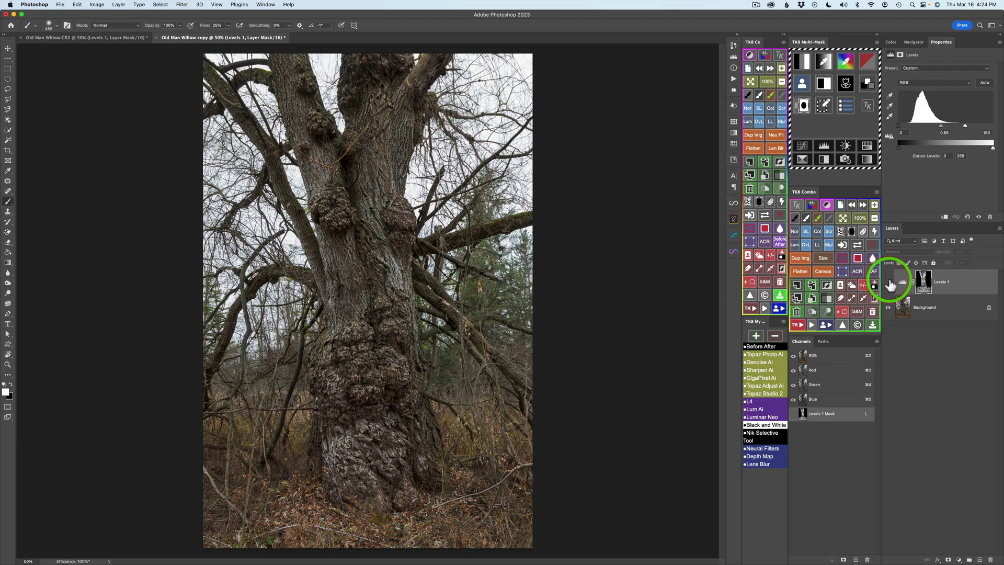
{"action": "left_click", "coordinate": [889, 282]}
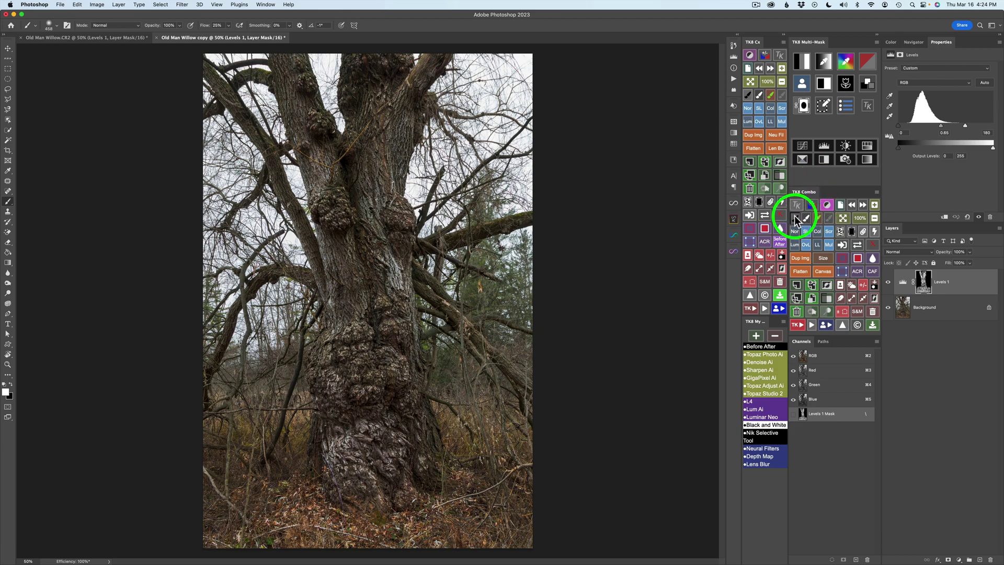
With a black brush of about 600 px, paint the Levels effect out around the lower trunk.
{"action": "left_click", "coordinate": [795, 217]}
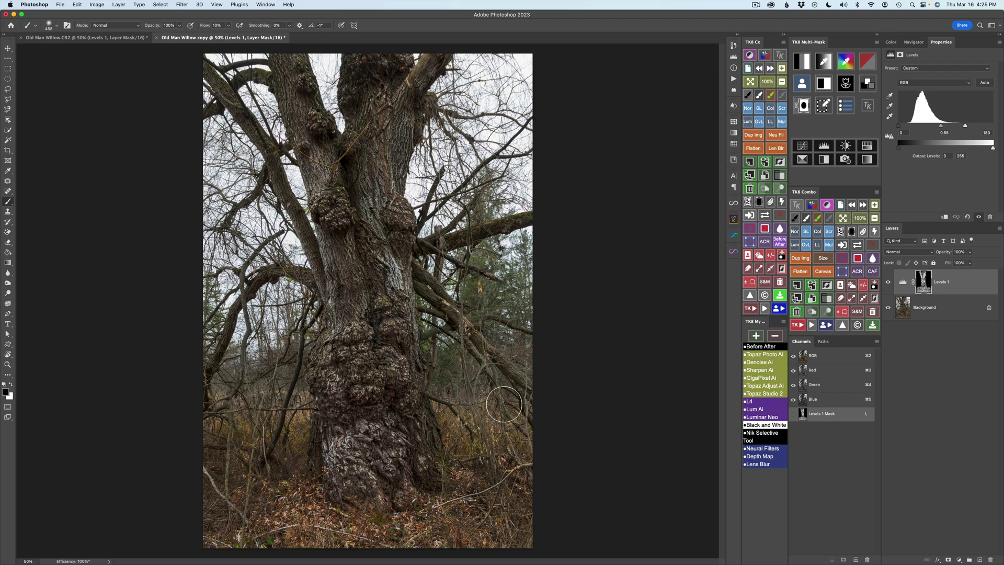
{"action": "left_click_drag", "start_coordinate": [489, 414], "coordinate": [502, 415]}
{"action": "mouse_move", "coordinate": [349, 452]}
{"action": "left_mouse_down"}
{"action": "mouse_move", "coordinate": [356, 477]}
{"action": "mouse_move", "coordinate": [347, 417]}
{"action": "left_mouse_up"}
Turn off the Levels 1 layer's visibility to view the willow unbrightened.
{"action": "left_click", "coordinate": [888, 284]}
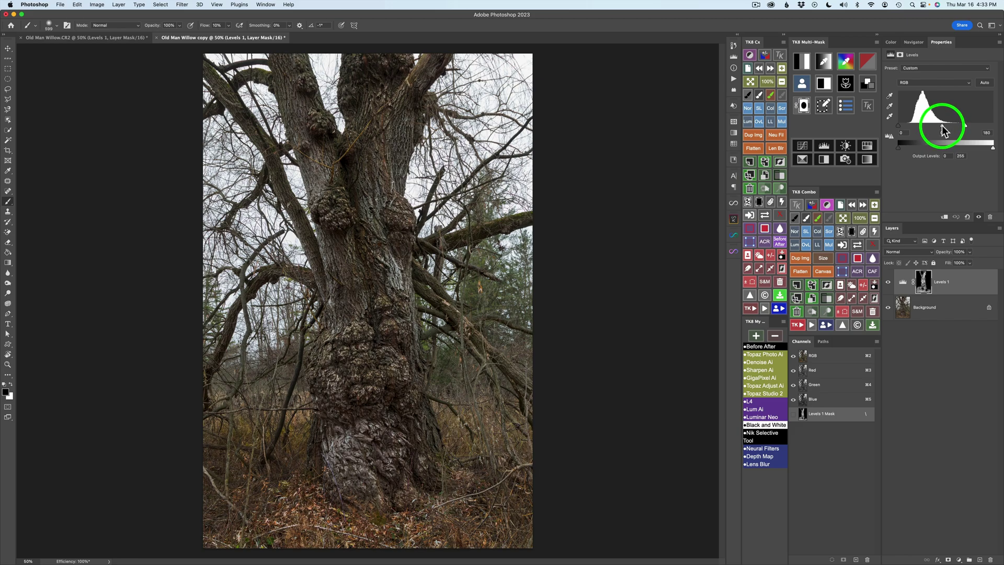
Set Levels 1 midtones to 0.61 and the white point to 175, then toggle it to compare.
{"action": "left_click_drag", "start_coordinate": [942, 125], "coordinate": [953, 124]}
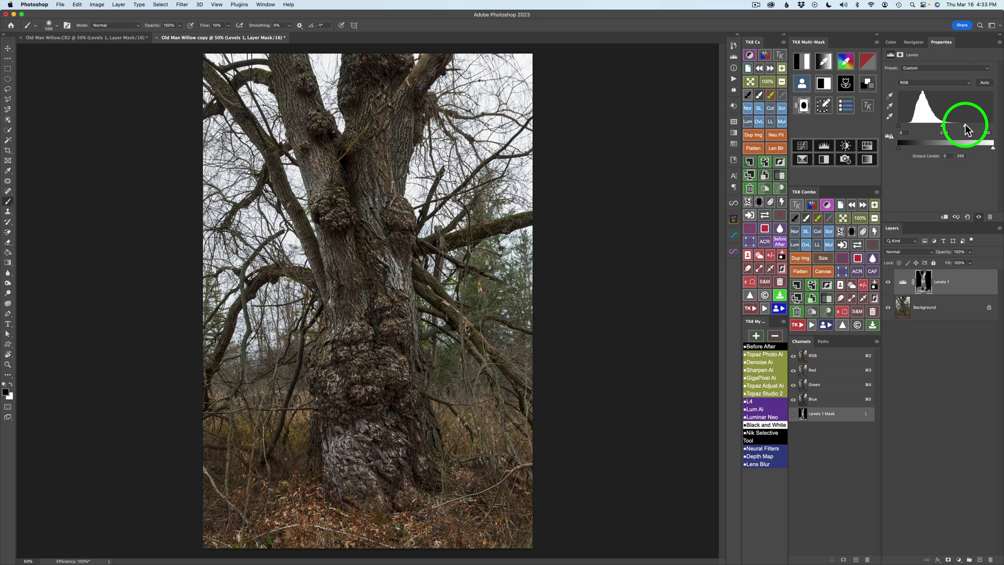
{"action": "left_click_drag", "start_coordinate": [961, 124], "coordinate": [964, 125]}
{"action": "left_click", "coordinate": [888, 285]}
{"action": "left_click", "coordinate": [888, 285]}
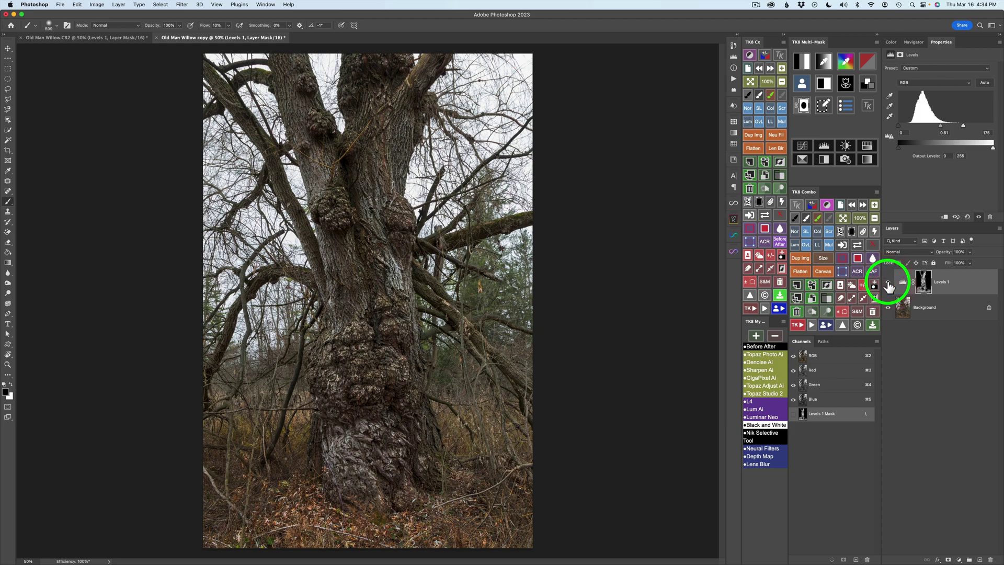